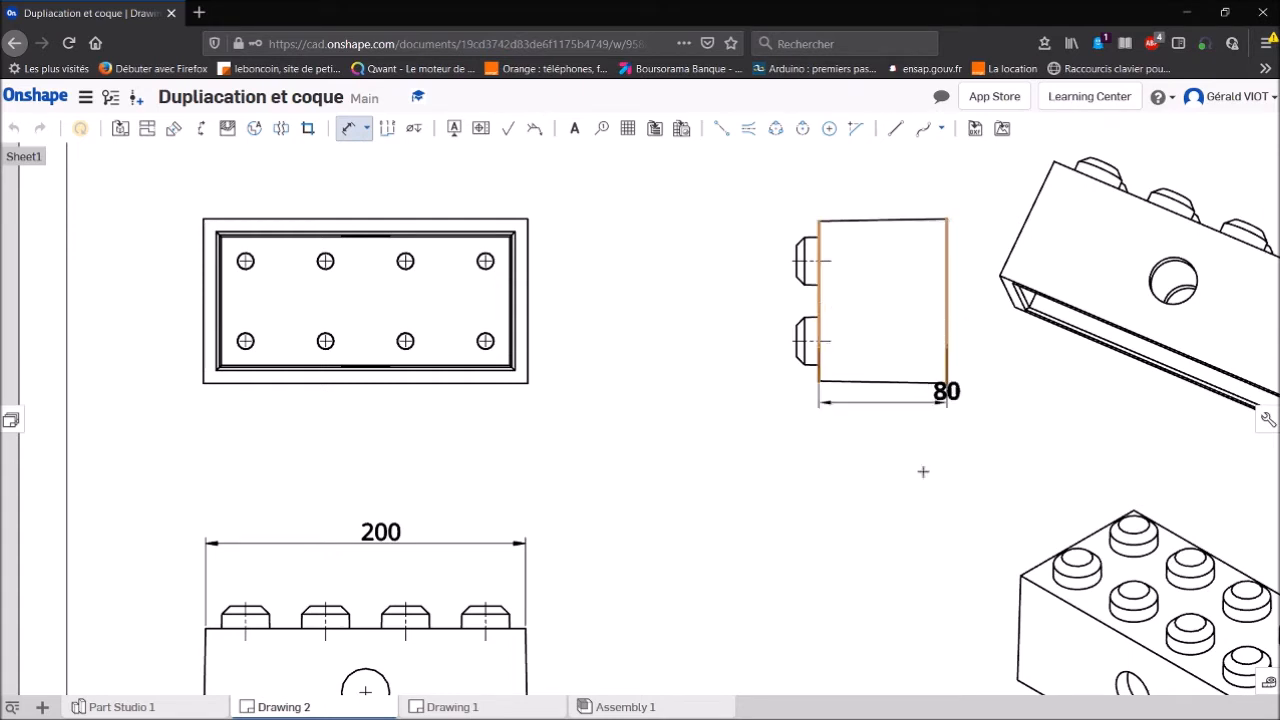
Place the body's height dimension below the side view and give it a symmetrical tolerance of 0.2.
{"action": "left_click", "coordinate": [893, 483]}
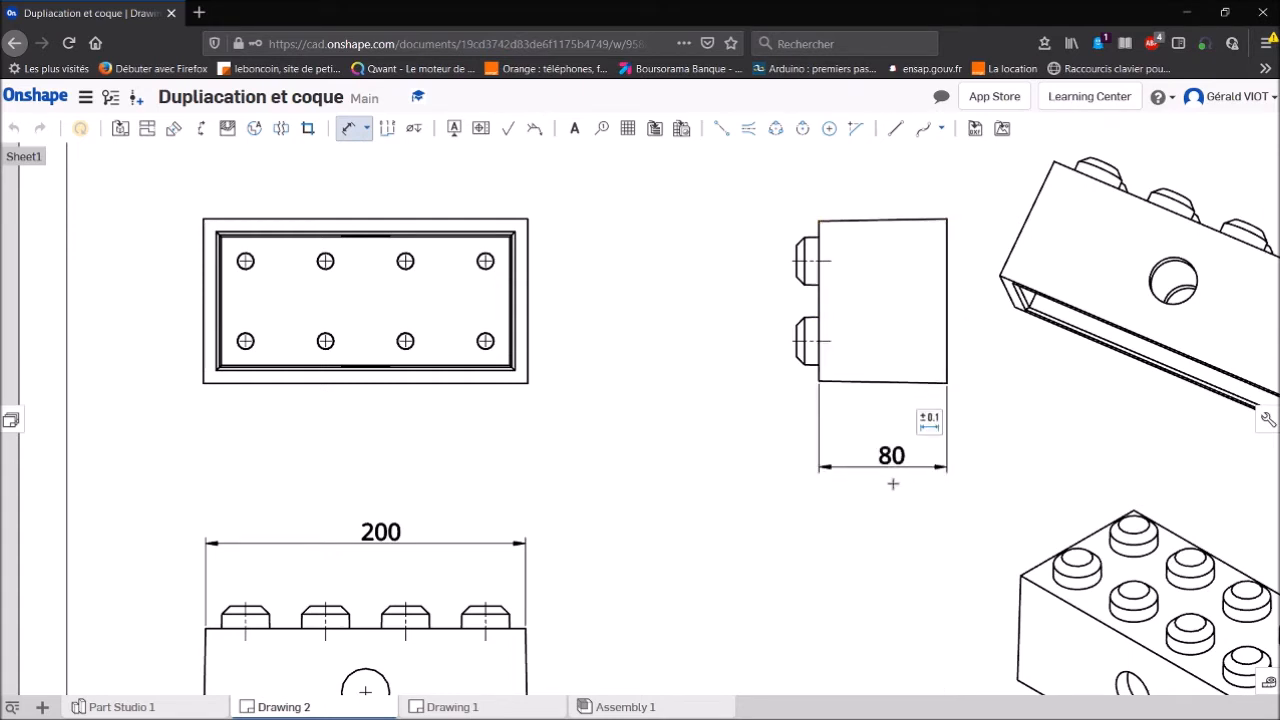
{"action": "left_click", "coordinate": [930, 422]}
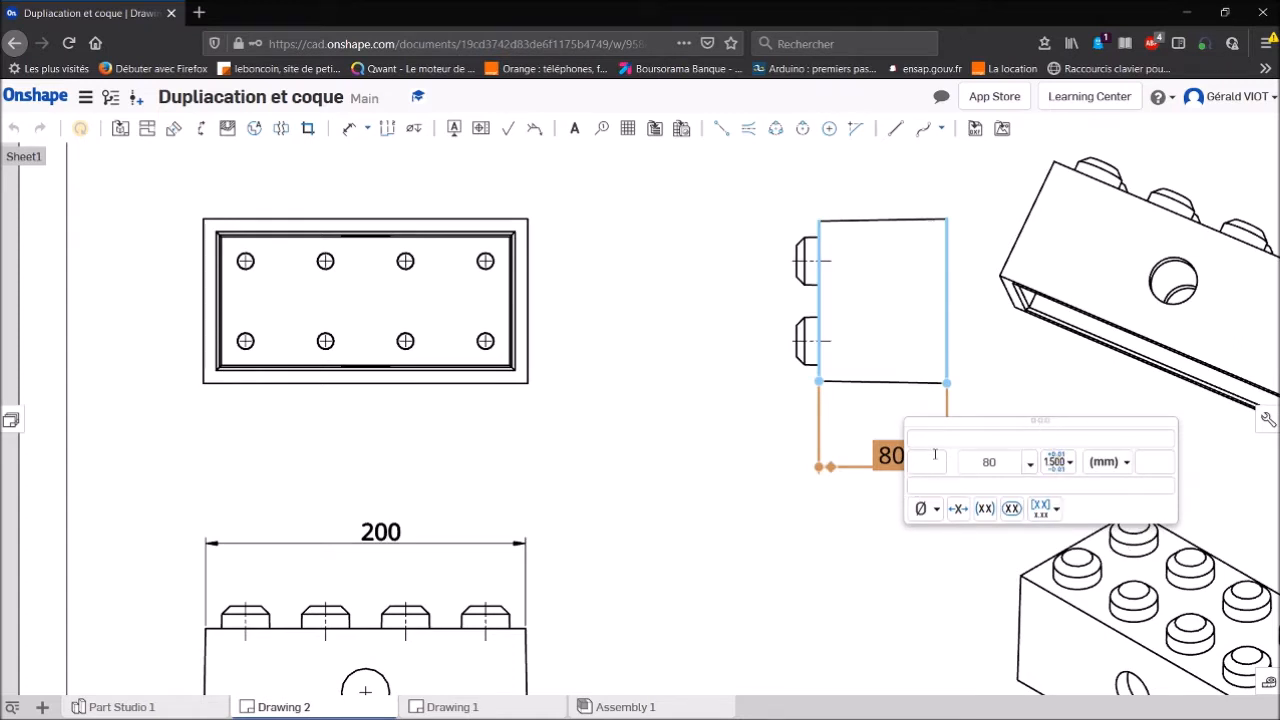
{"action": "left_click_drag", "start_coordinate": [1024, 425], "coordinate": [1067, 359]}
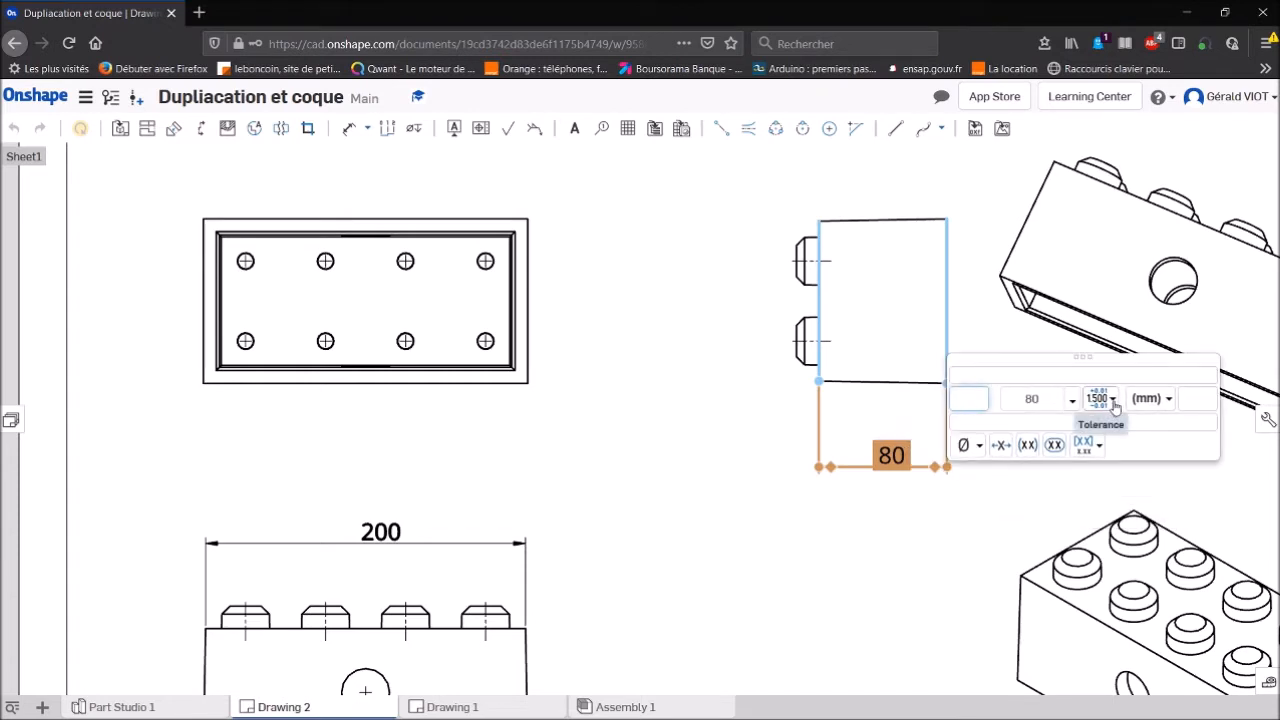
{"action": "left_click", "coordinate": [1112, 399]}
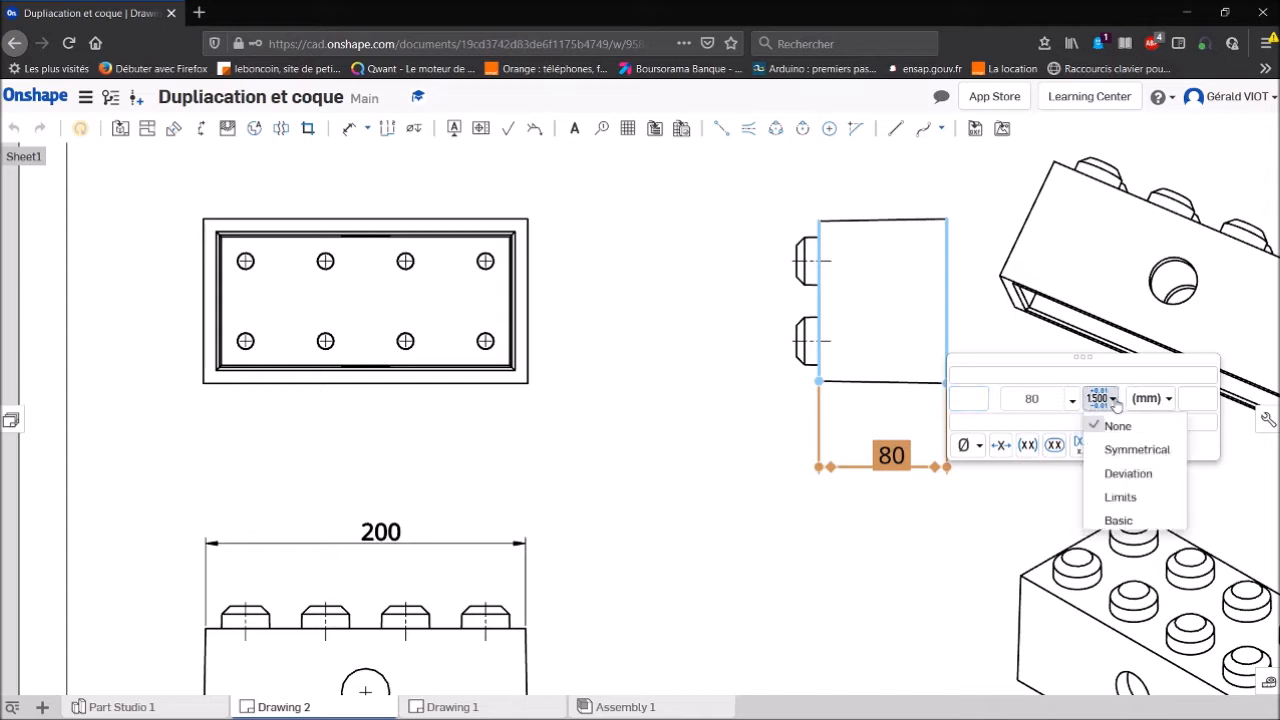
{"action": "left_click", "coordinate": [1134, 450]}
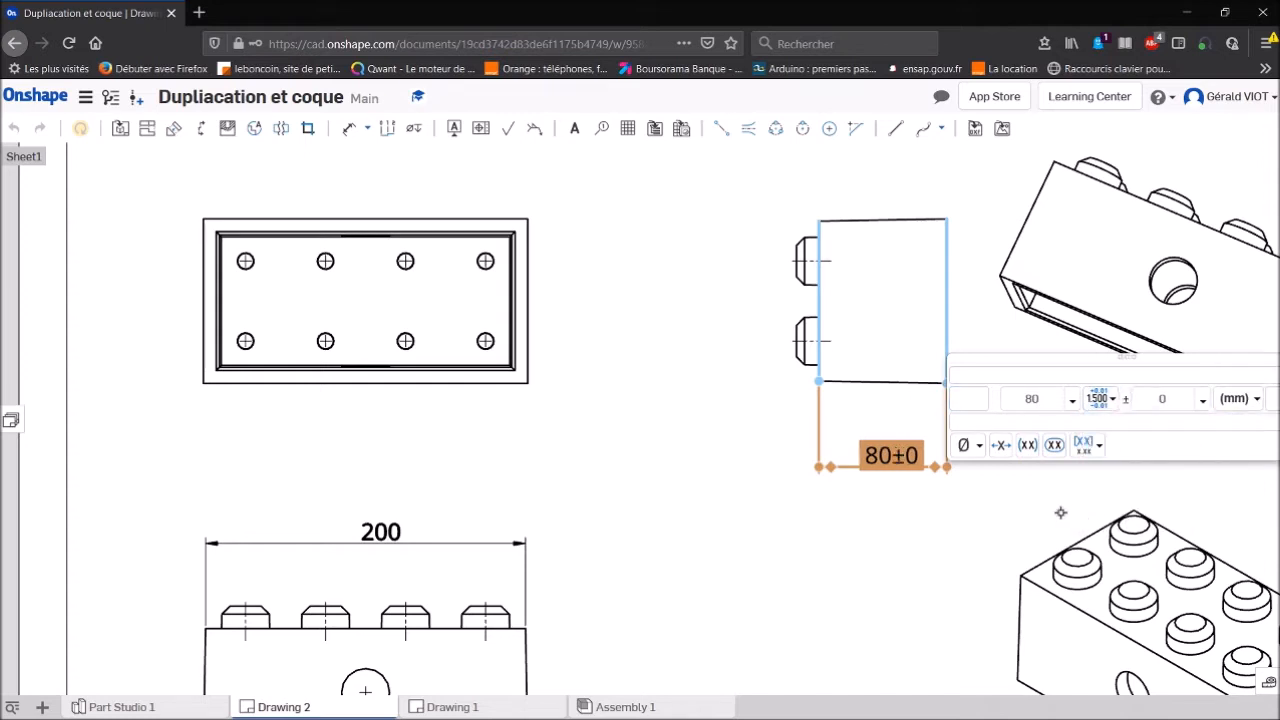
{"action": "left_click", "coordinate": [1170, 402]}
{"action": "key", "text": "Return"}
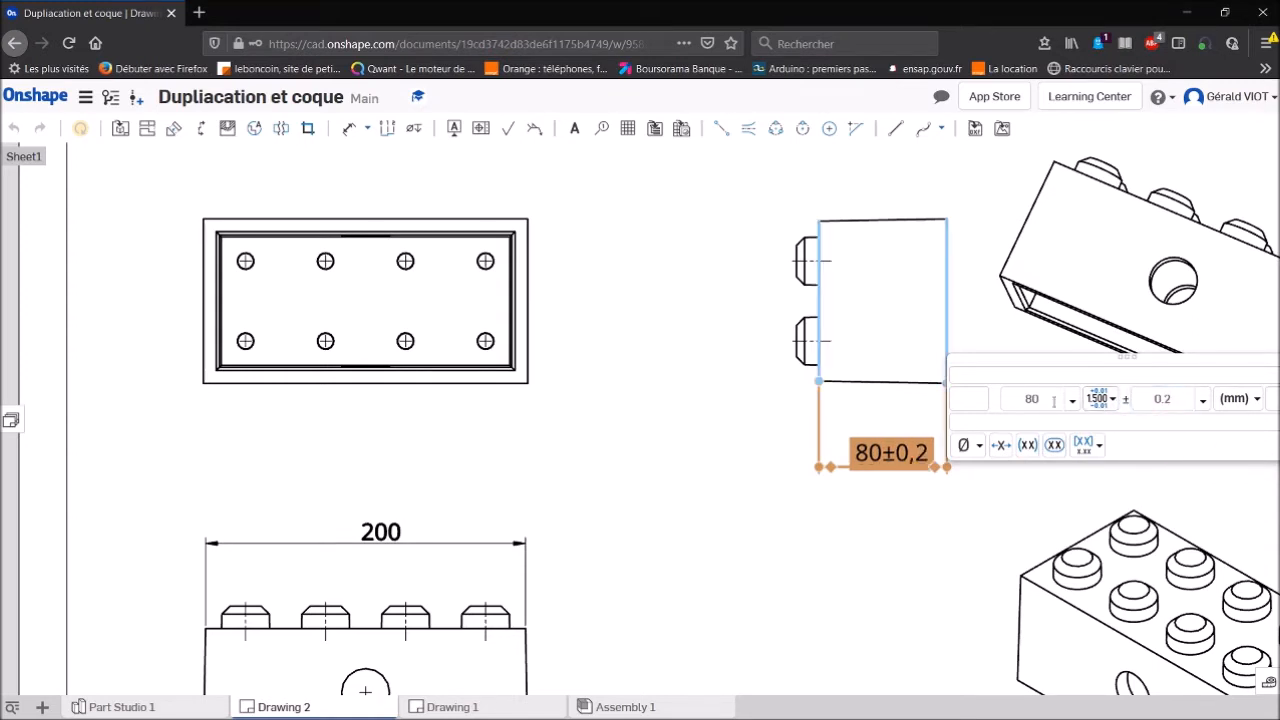
Switch the side view dimension to a deviation tolerance with 0.2 as the upper and -0.1 as the lower value.
{"action": "left_click", "coordinate": [1108, 399]}
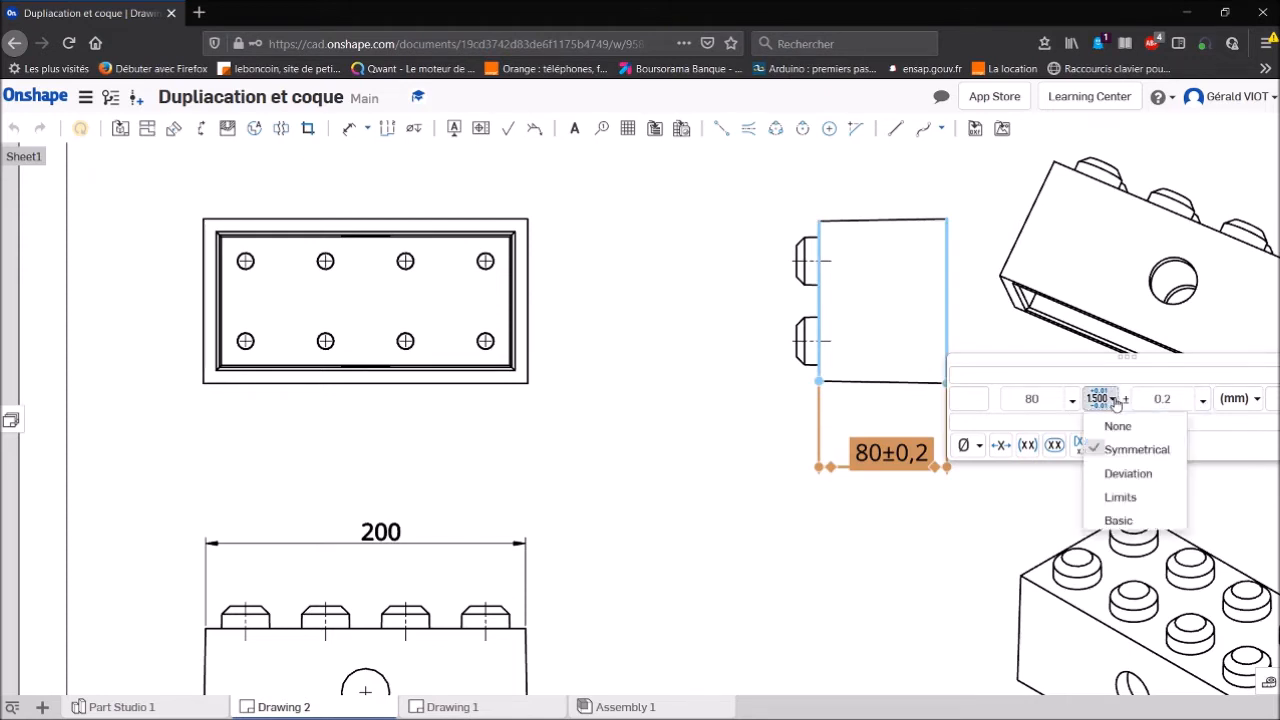
{"action": "left_click", "coordinate": [1143, 476]}
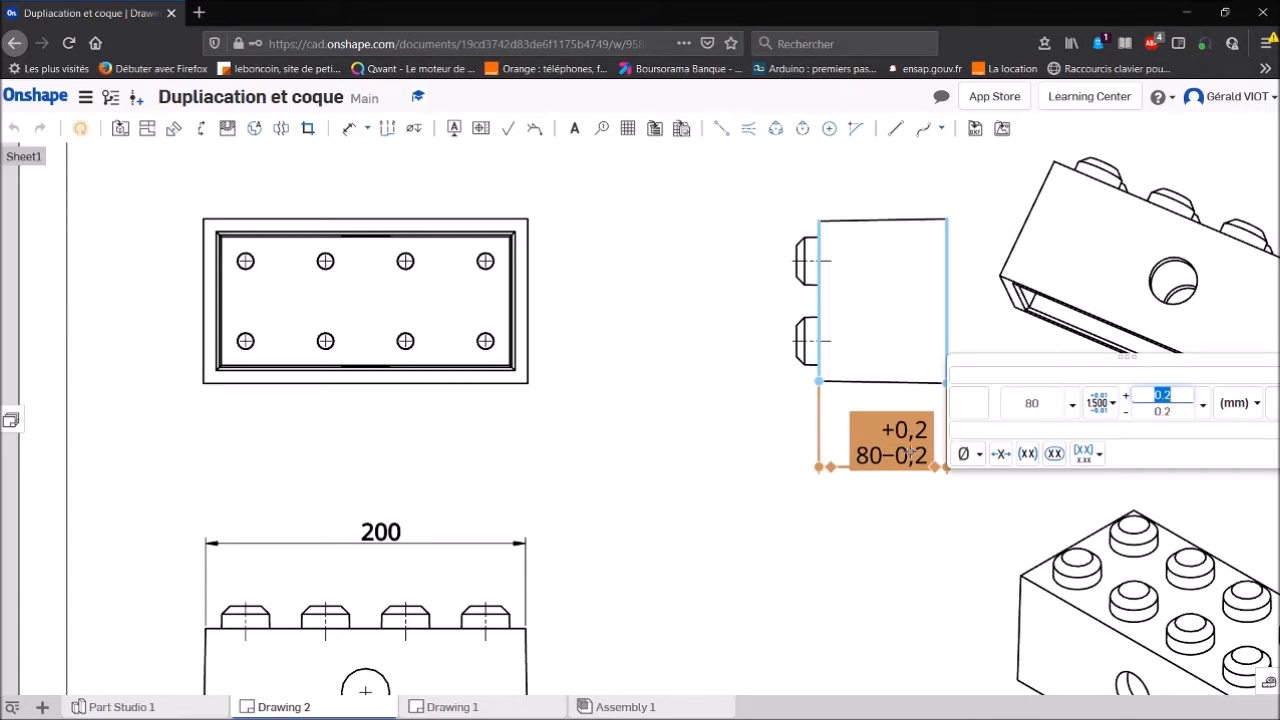
{"action": "left_click", "coordinate": [1153, 412]}
{"action": "type", "text": ".1"}
{"action": "left_click", "coordinate": [934, 438]}
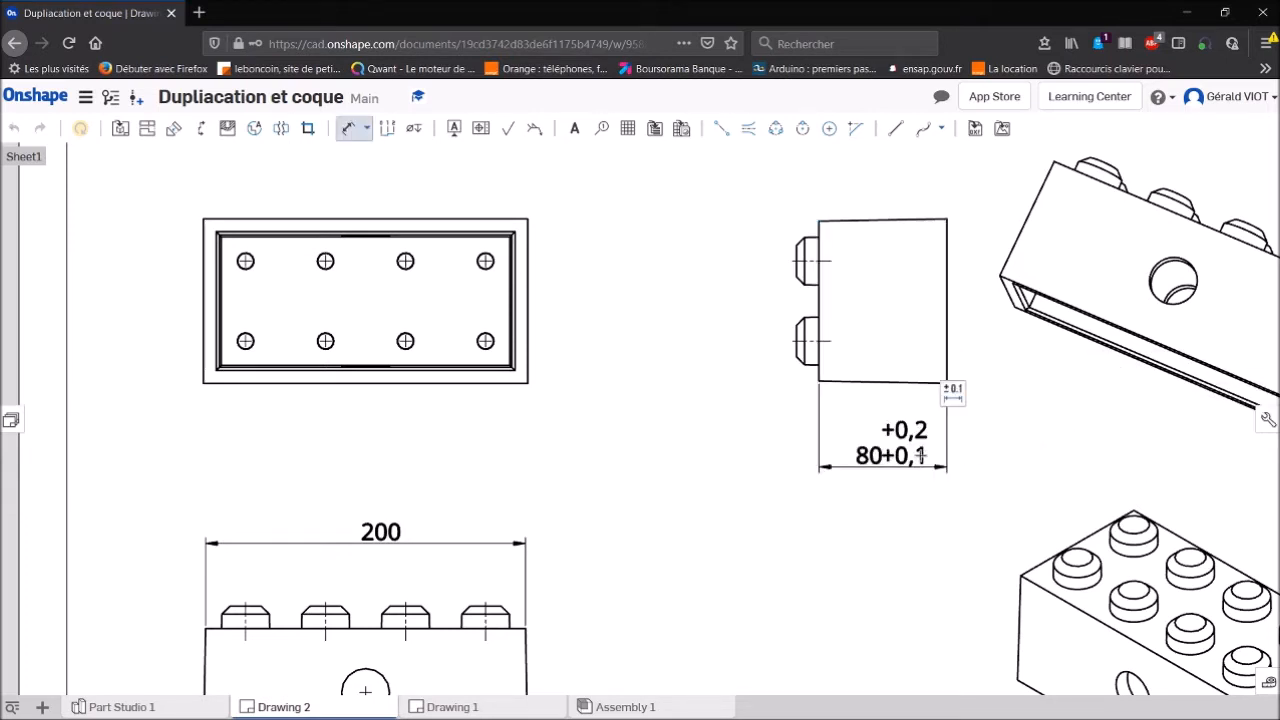
Set the tolerance type of the side view dimension to Basic.
{"action": "left_click", "coordinate": [915, 458]}
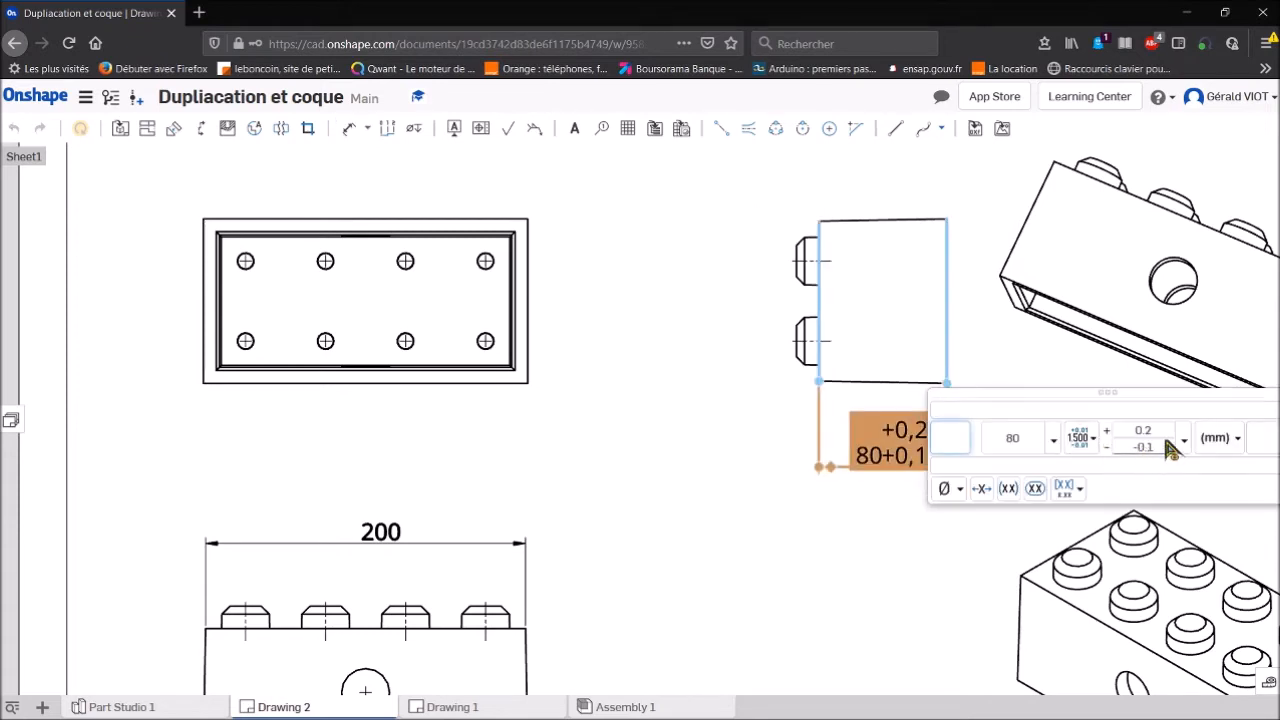
{"action": "left_click", "coordinate": [1093, 440]}
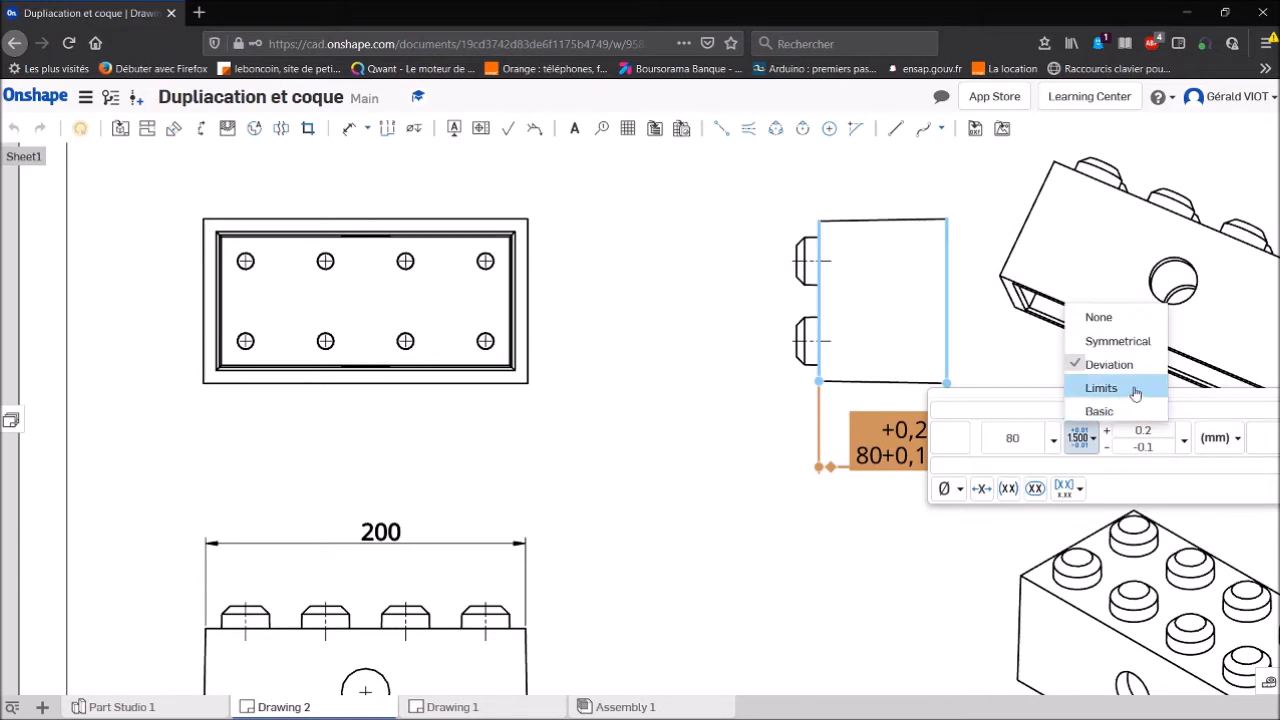
{"action": "left_click", "coordinate": [1127, 412]}
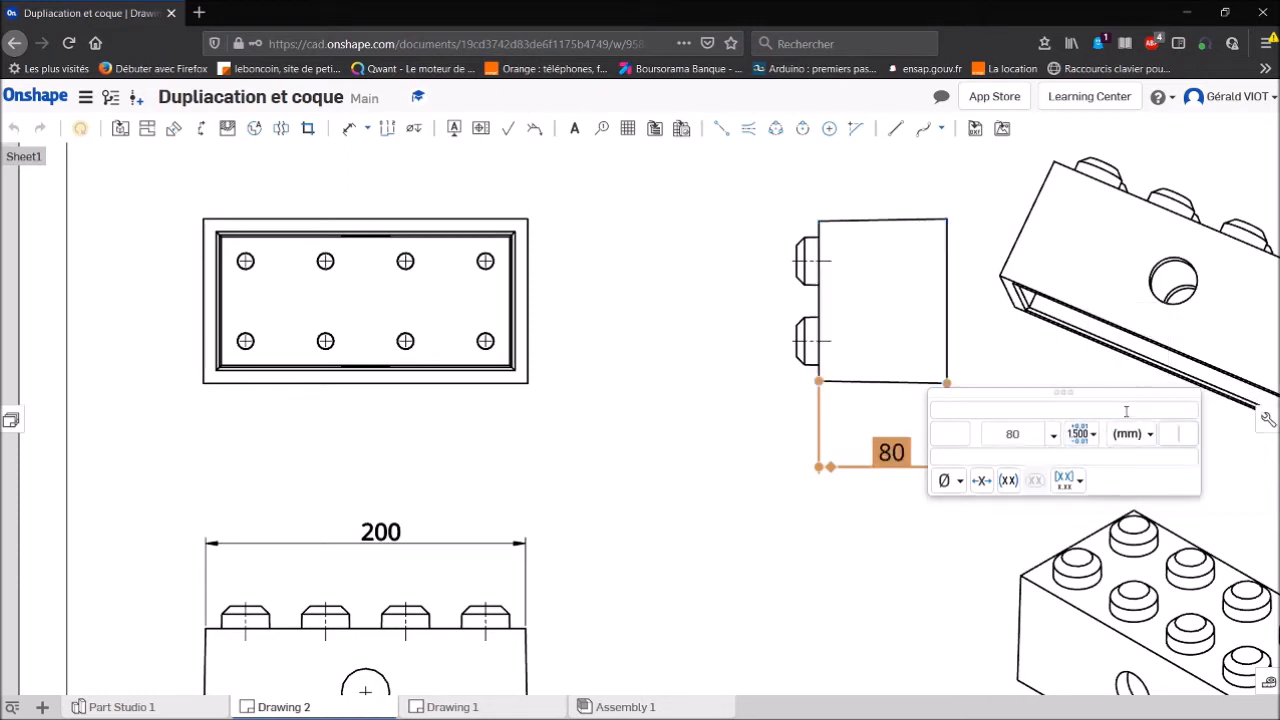
{"action": "left_click", "coordinate": [865, 533]}
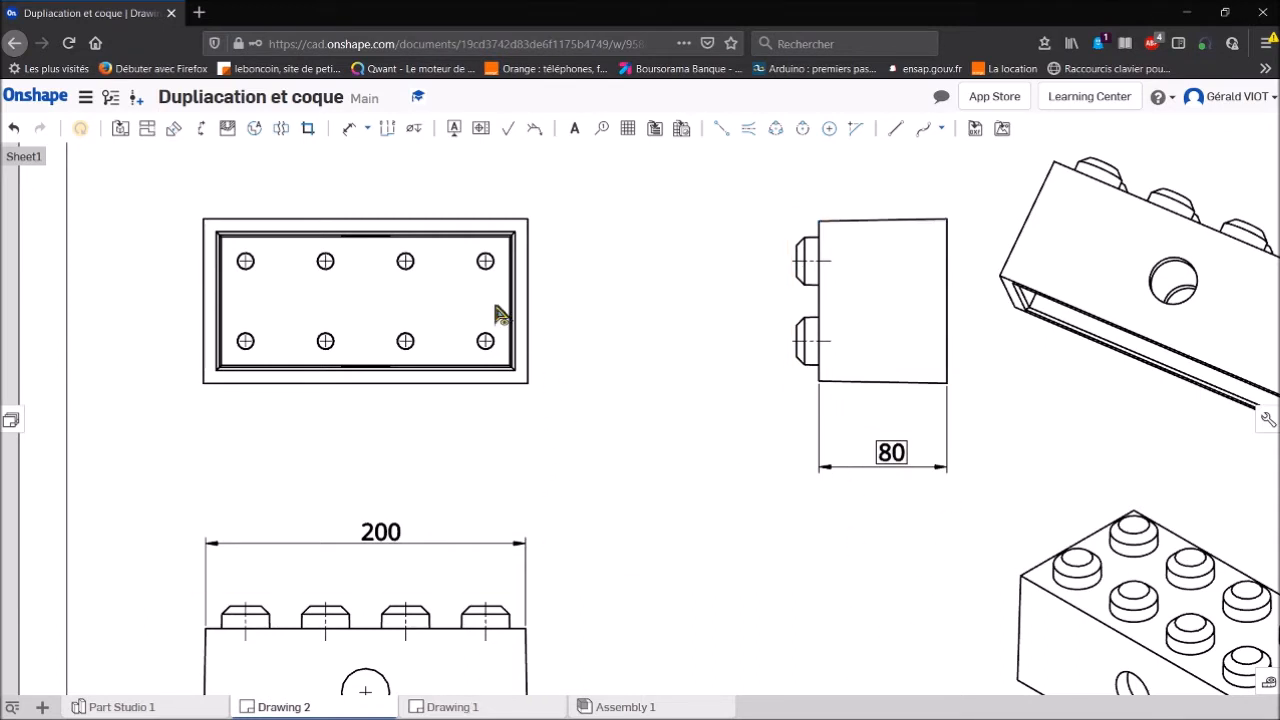
Attach datum A to the side view's edge opposite the studs, with the label set off from the part.
{"action": "left_click", "coordinate": [453, 130]}
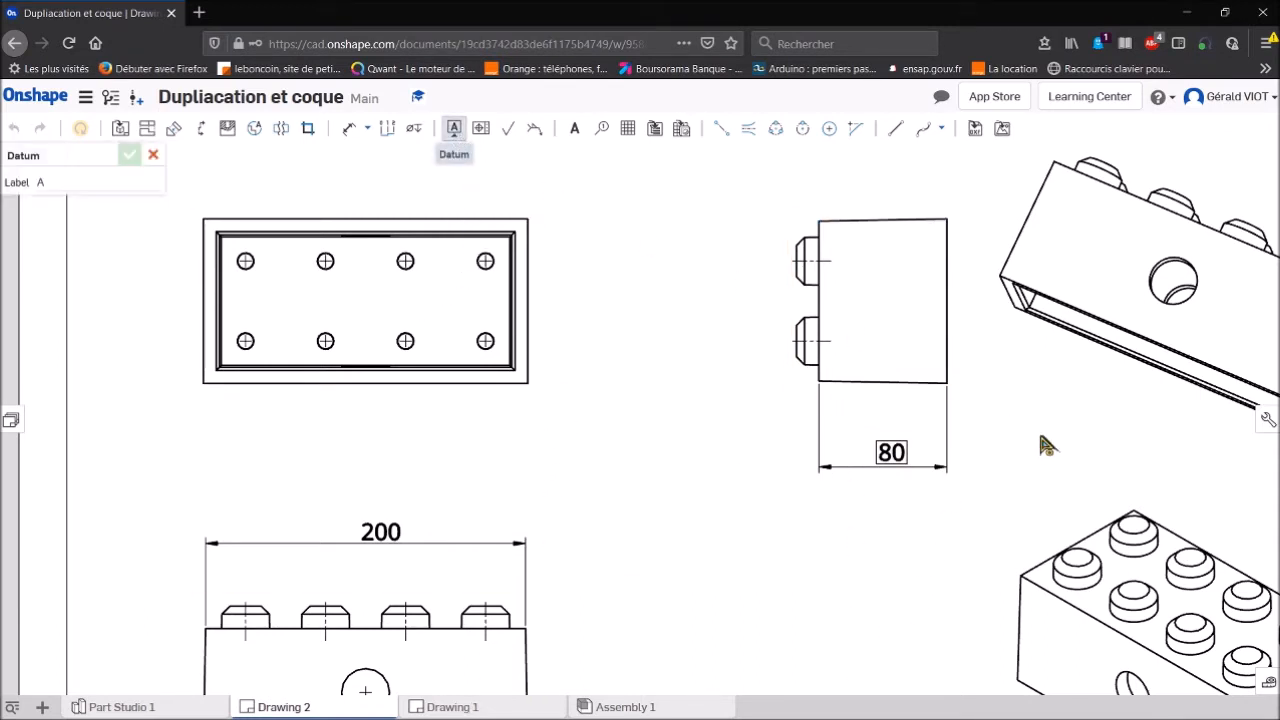
{"action": "left_click", "coordinate": [950, 360]}
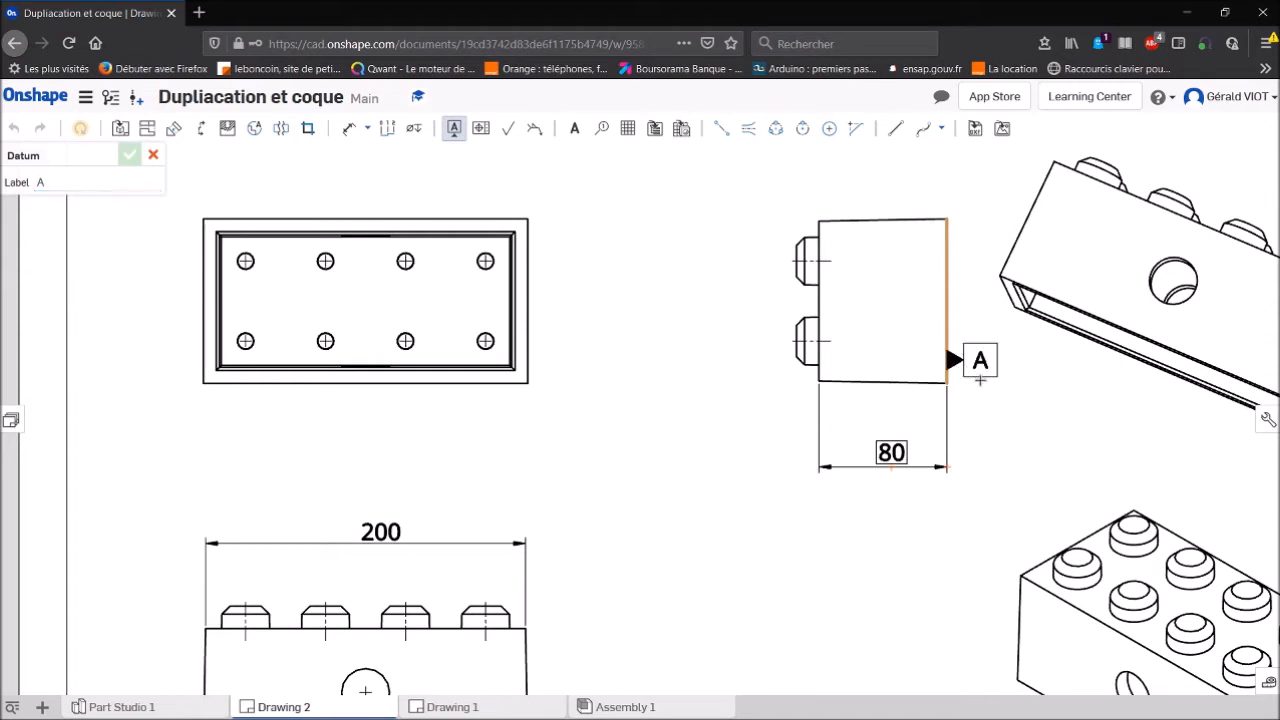
{"action": "left_click", "coordinate": [1018, 365]}
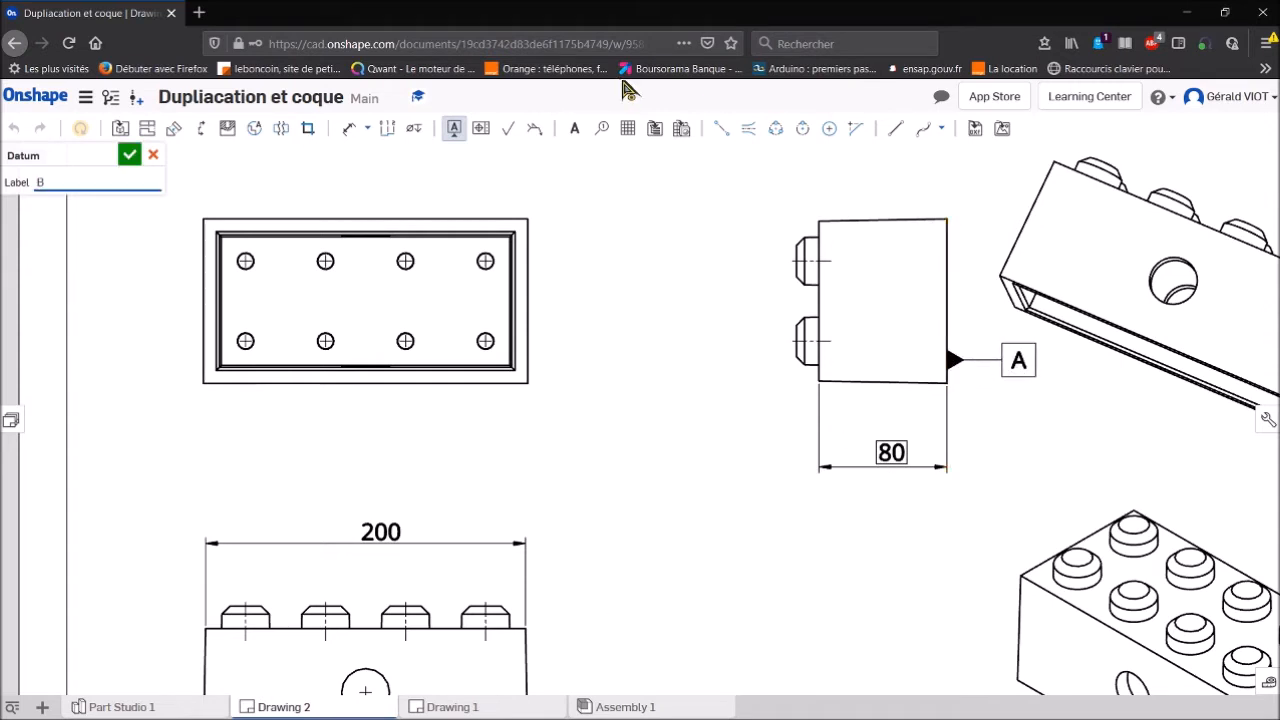
Add a position geometric tolerance of 0.3 referencing datum A to the side view's edge that carries the studs.
{"action": "left_click", "coordinate": [482, 130]}
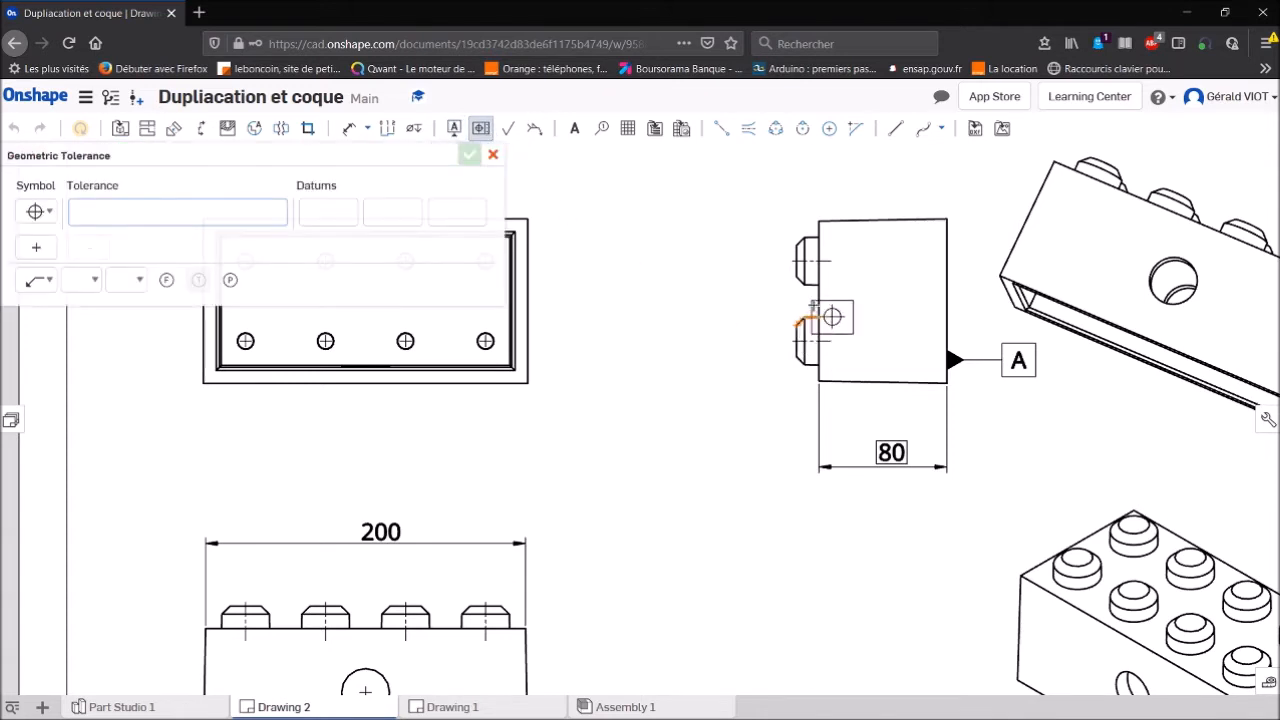
{"action": "left_click", "coordinate": [822, 303]}
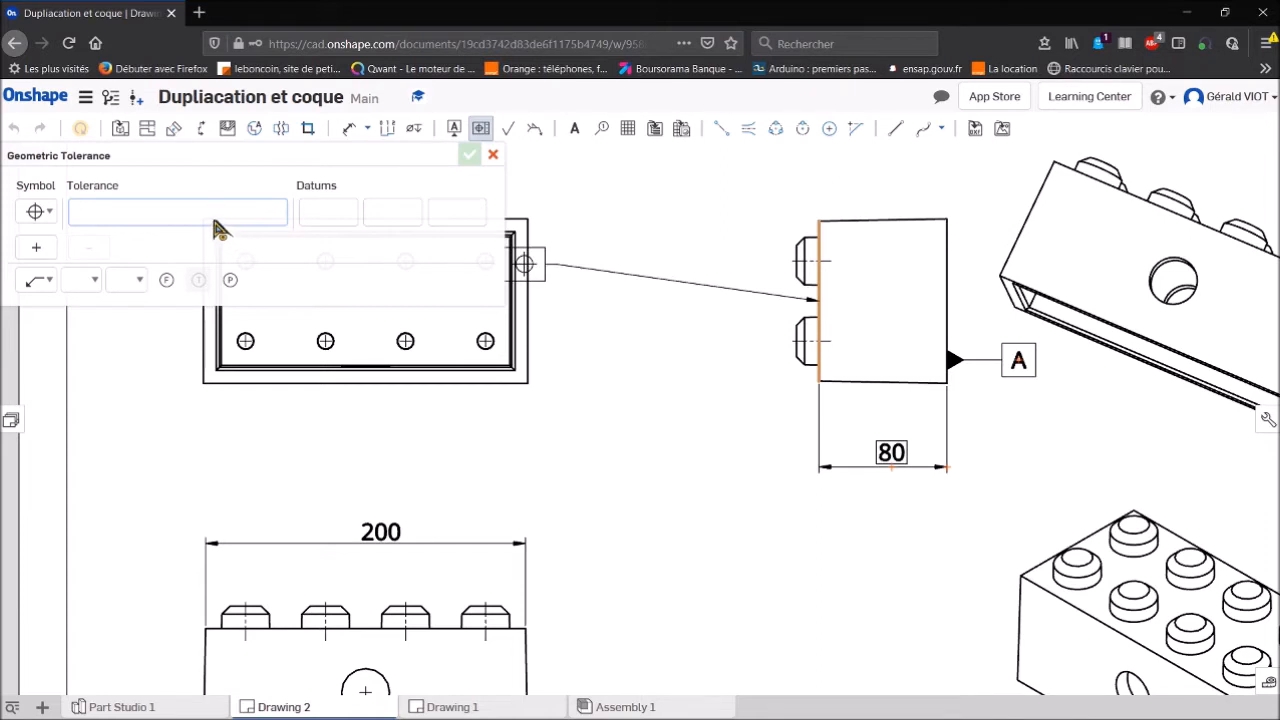
{"action": "left_click", "coordinate": [215, 209]}
{"action": "type", "text": "0.3"}
{"action": "left_click", "coordinate": [316, 214]}
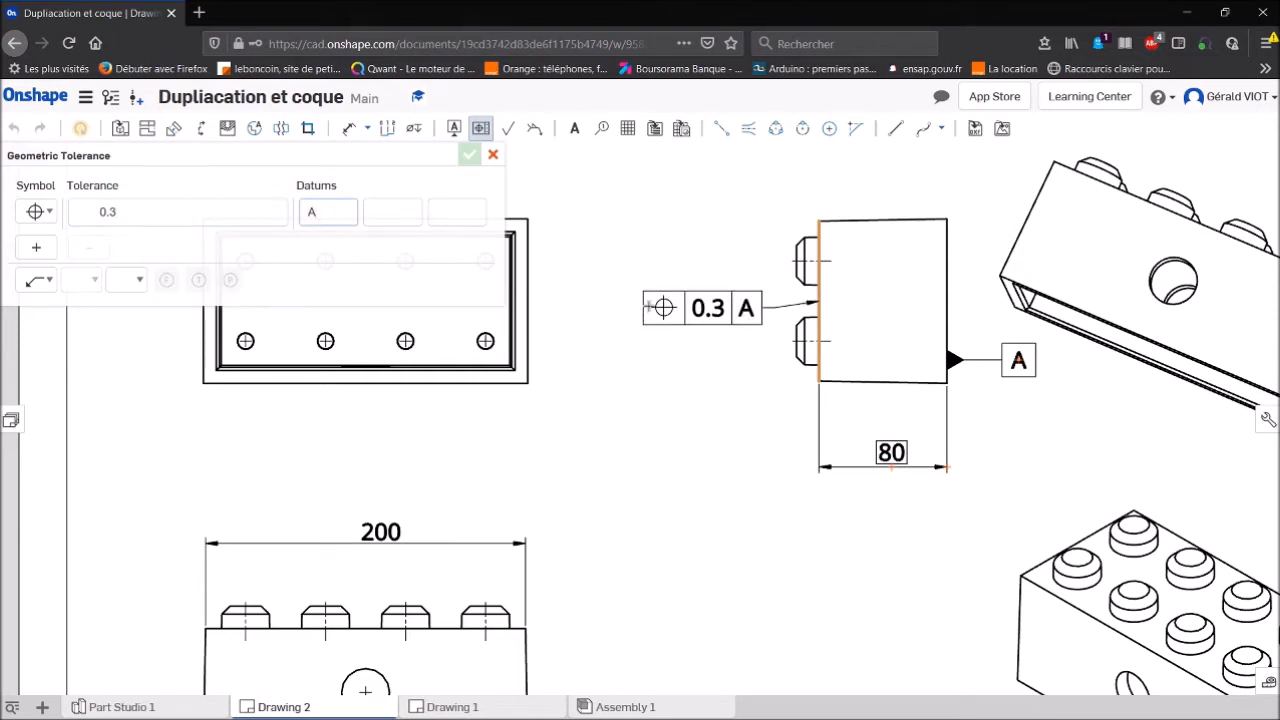
{"action": "left_click", "coordinate": [648, 302]}
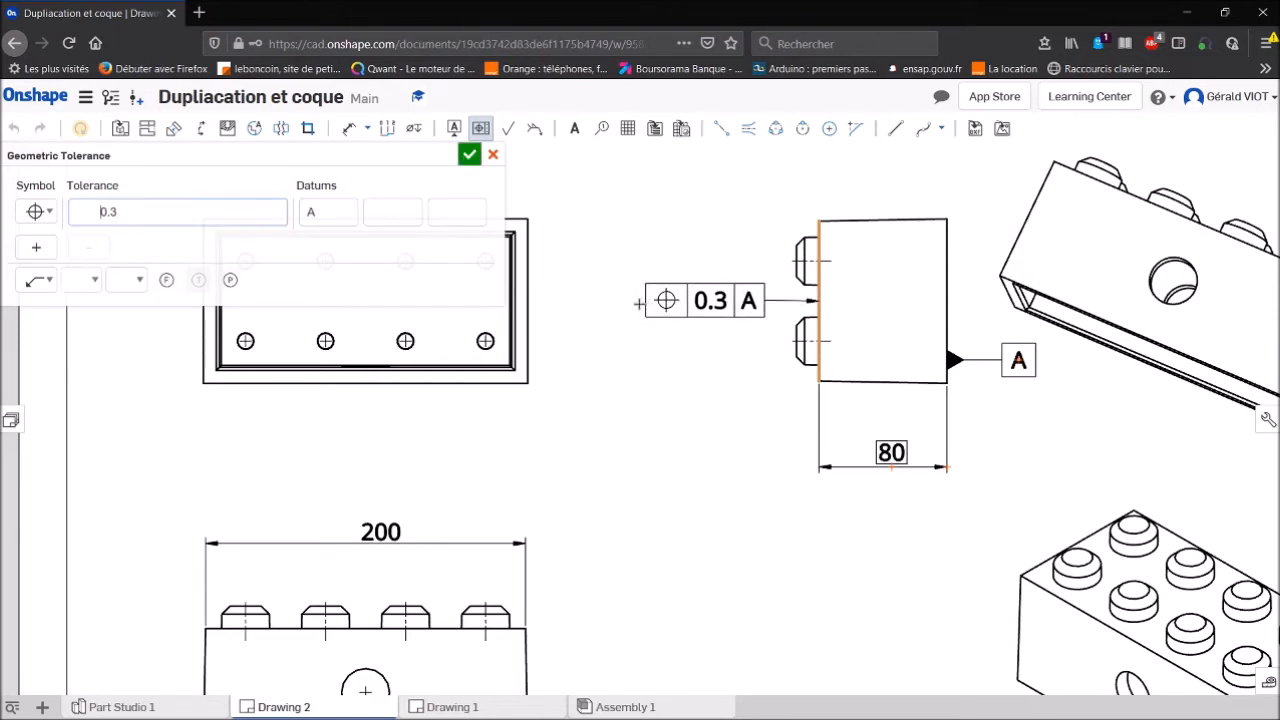
{"action": "left_click", "coordinate": [469, 157]}
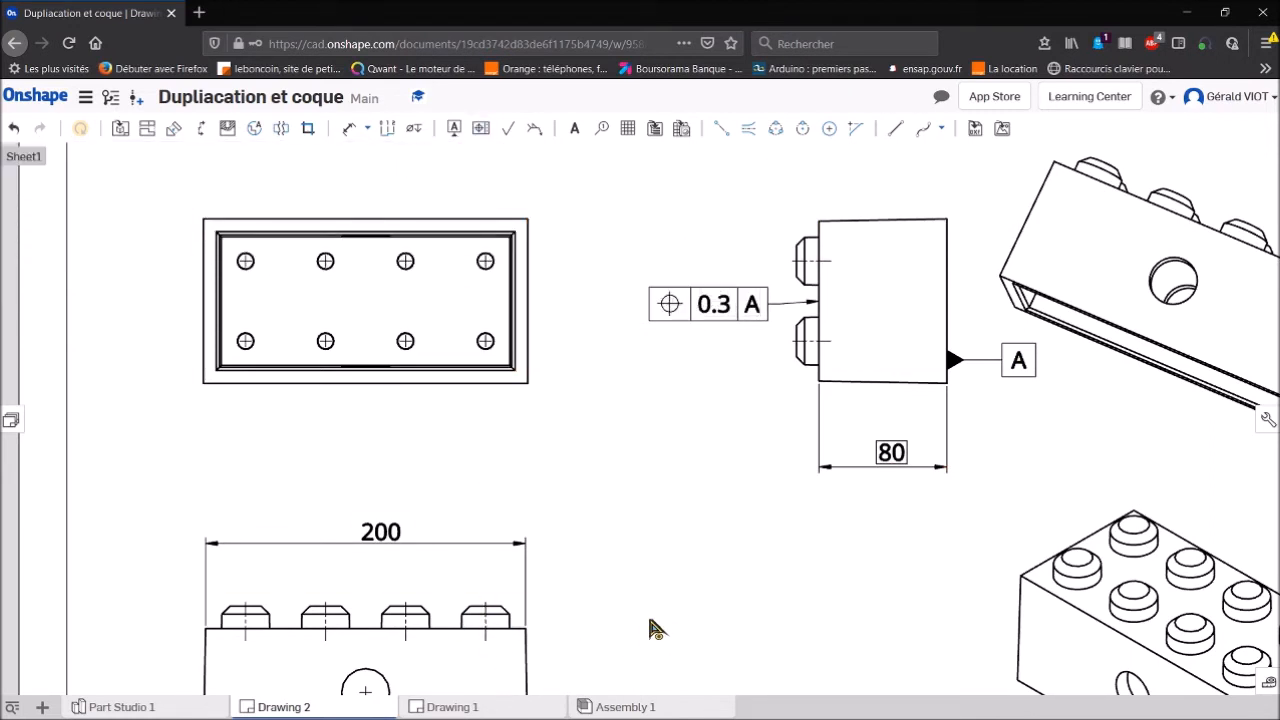
Create vertical section view A through the centre of the front view's large hole and place it beside the front view.
{"action": "scroll", "coordinate": [646, 628], "scroll_direction": "down", "scroll_amount": 3}
{"action": "scroll", "coordinate": [563, 626], "scroll_direction": "up", "scroll_amount": 3}
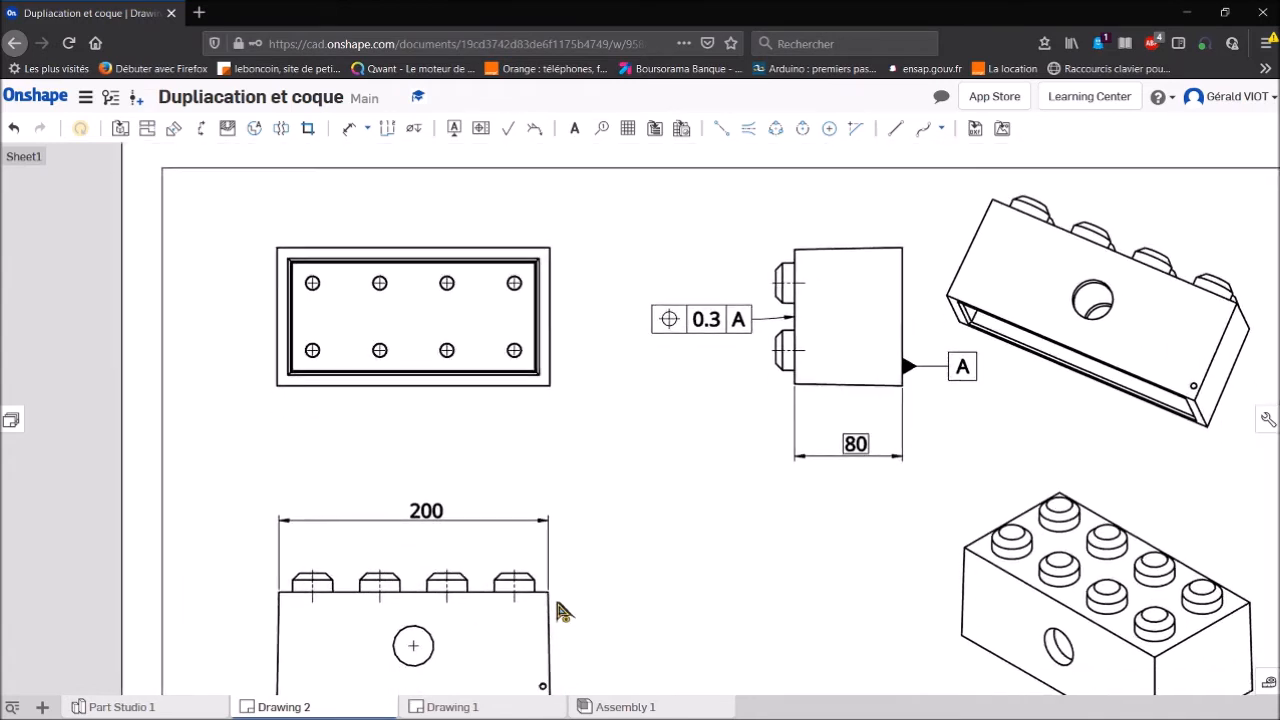
{"action": "scroll", "coordinate": [593, 577], "scroll_direction": "up", "scroll_amount": 2}
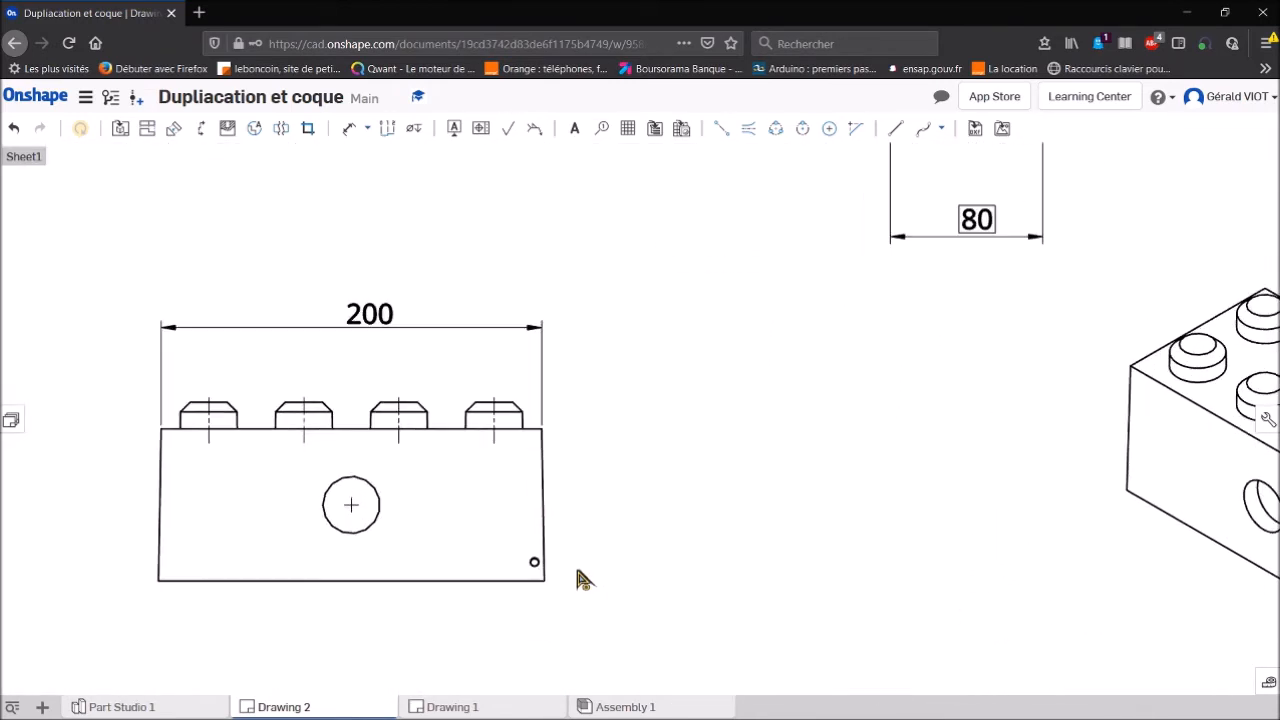
{"action": "scroll", "coordinate": [460, 560], "scroll_direction": "down", "scroll_amount": 1}
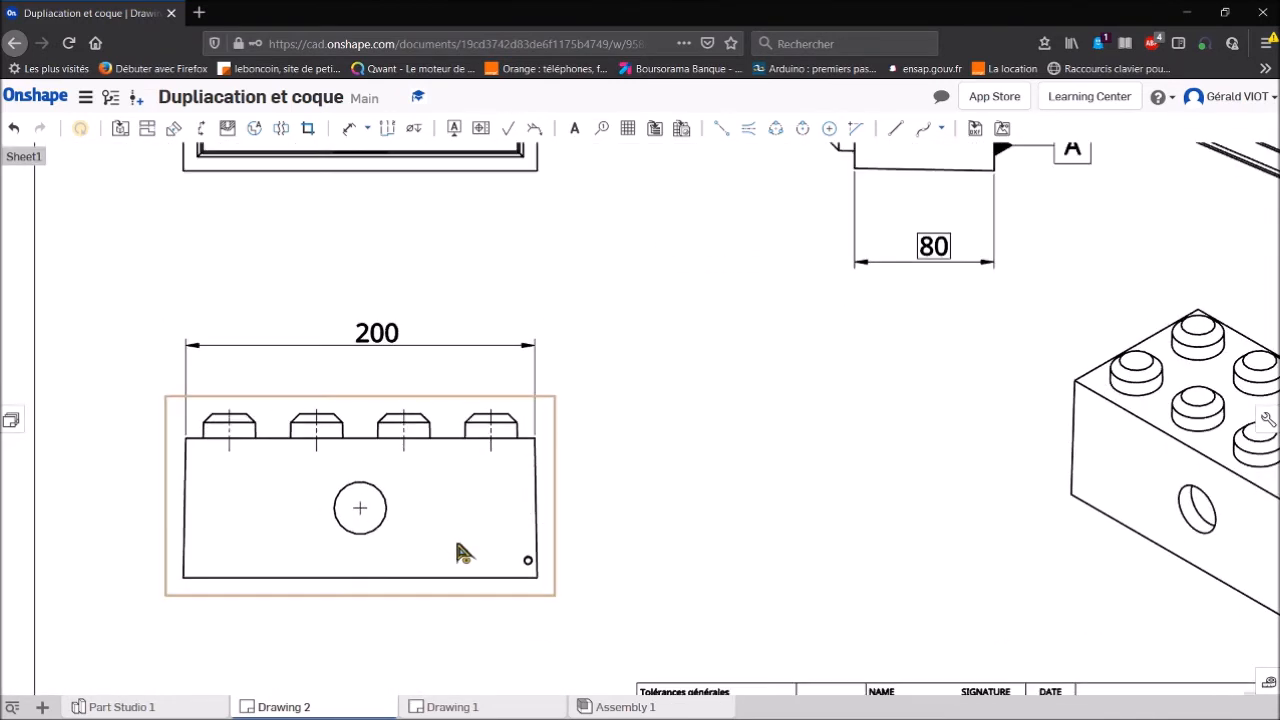
{"action": "mouse_move", "coordinate": [158, 523]}
{"action": "middle_mouse_down"}
{"action": "mouse_move", "coordinate": [266, 443]}
{"action": "mouse_move", "coordinate": [229, 451]}
{"action": "middle_mouse_up"}
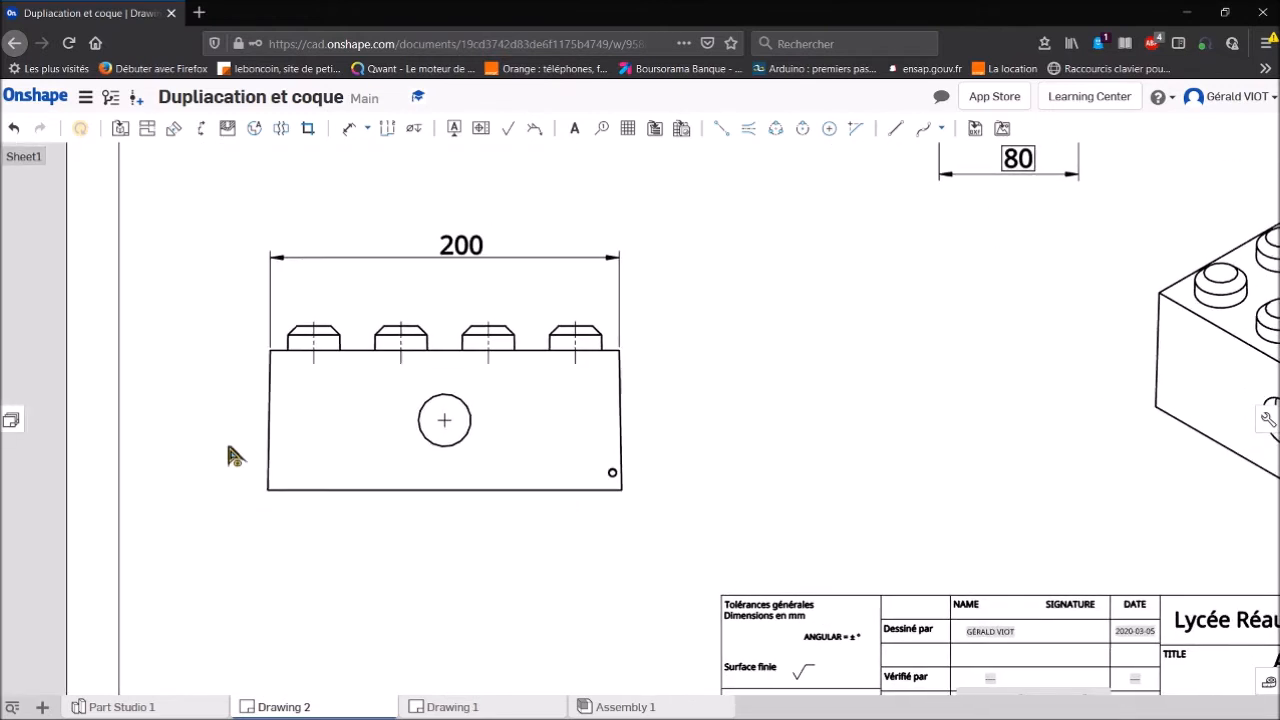
{"action": "left_click", "coordinate": [200, 129]}
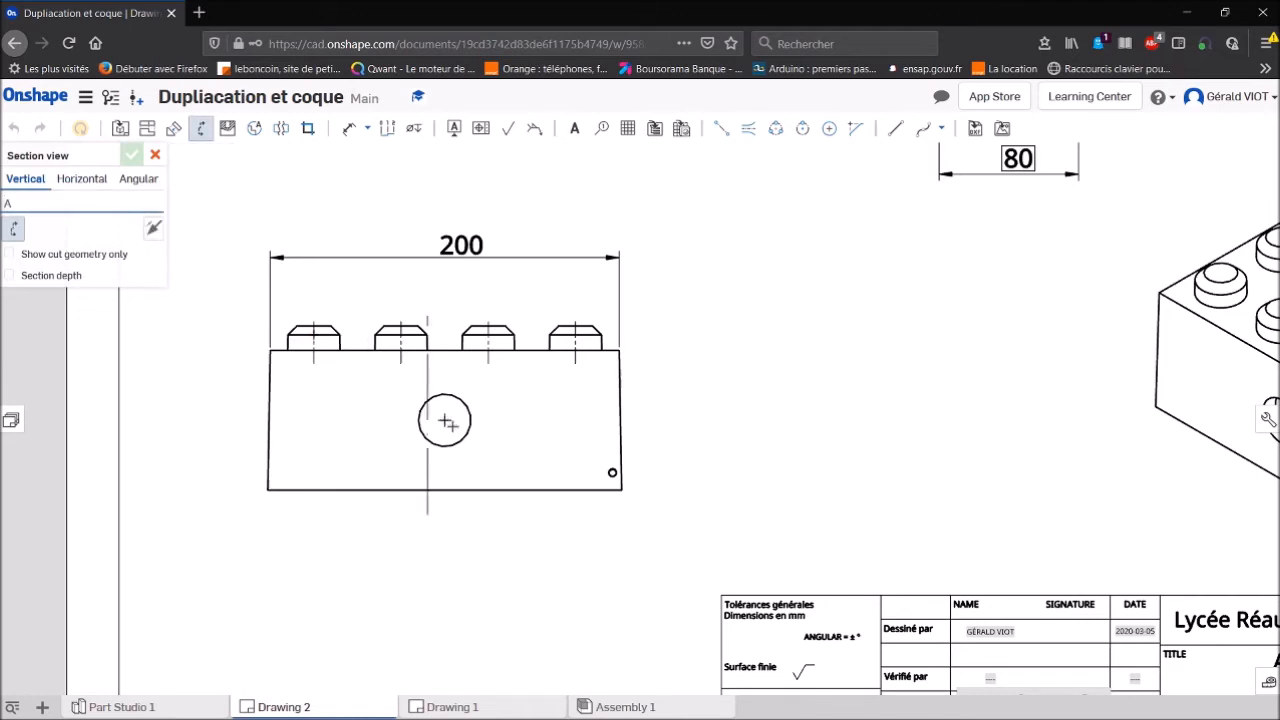
{"action": "left_click", "coordinate": [444, 421]}
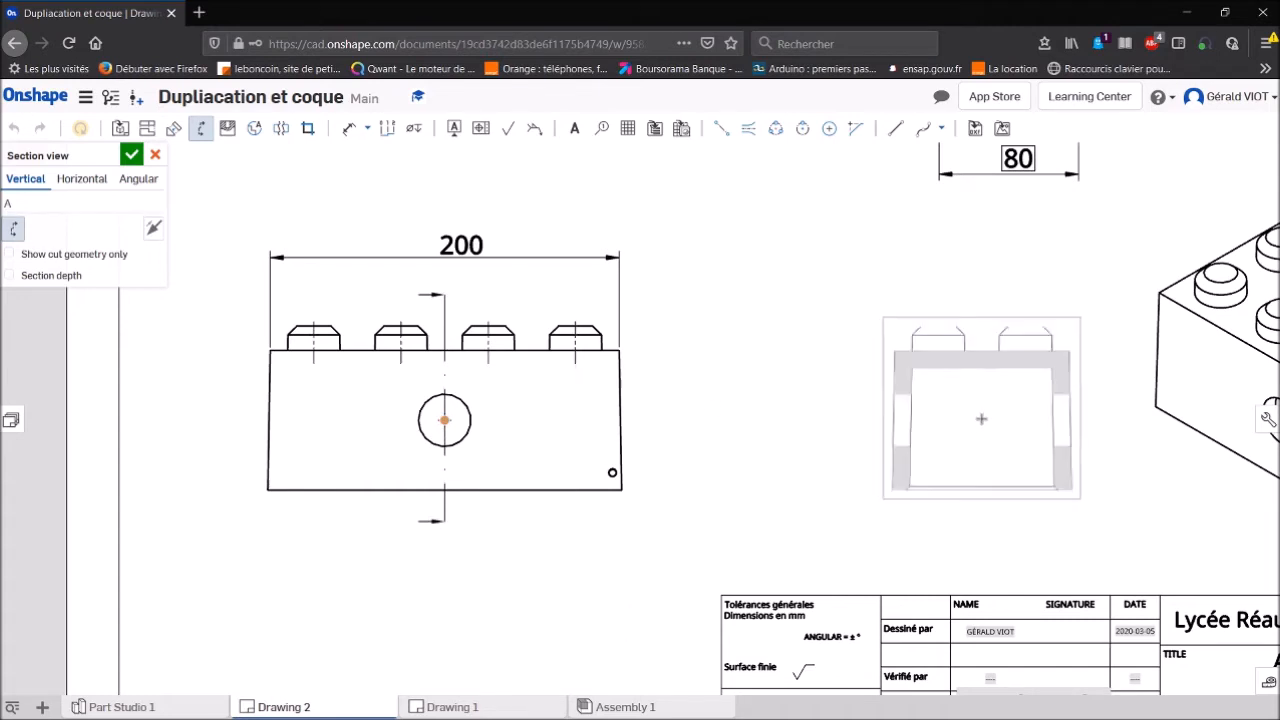
{"action": "left_click", "coordinate": [982, 419]}
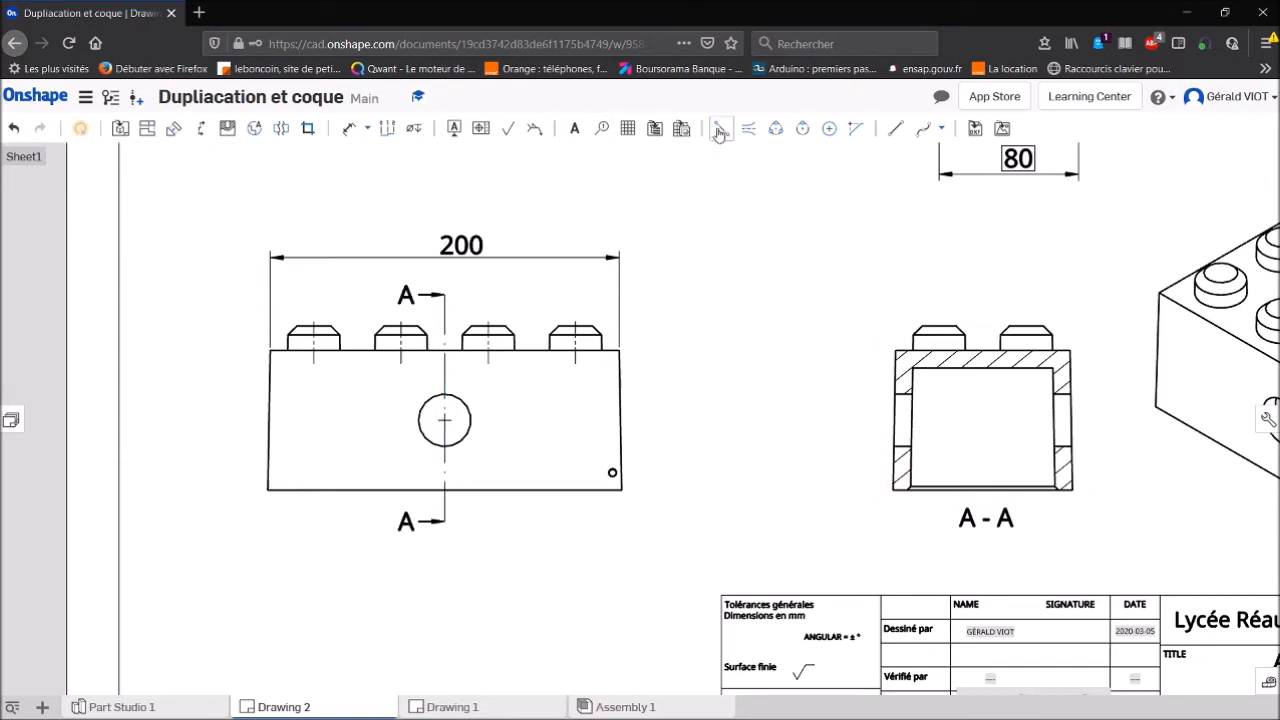
Add a centerline between the two edges of the hole in section A-A and extend it across the part to the opposite wall.
{"action": "left_click", "coordinate": [749, 131]}
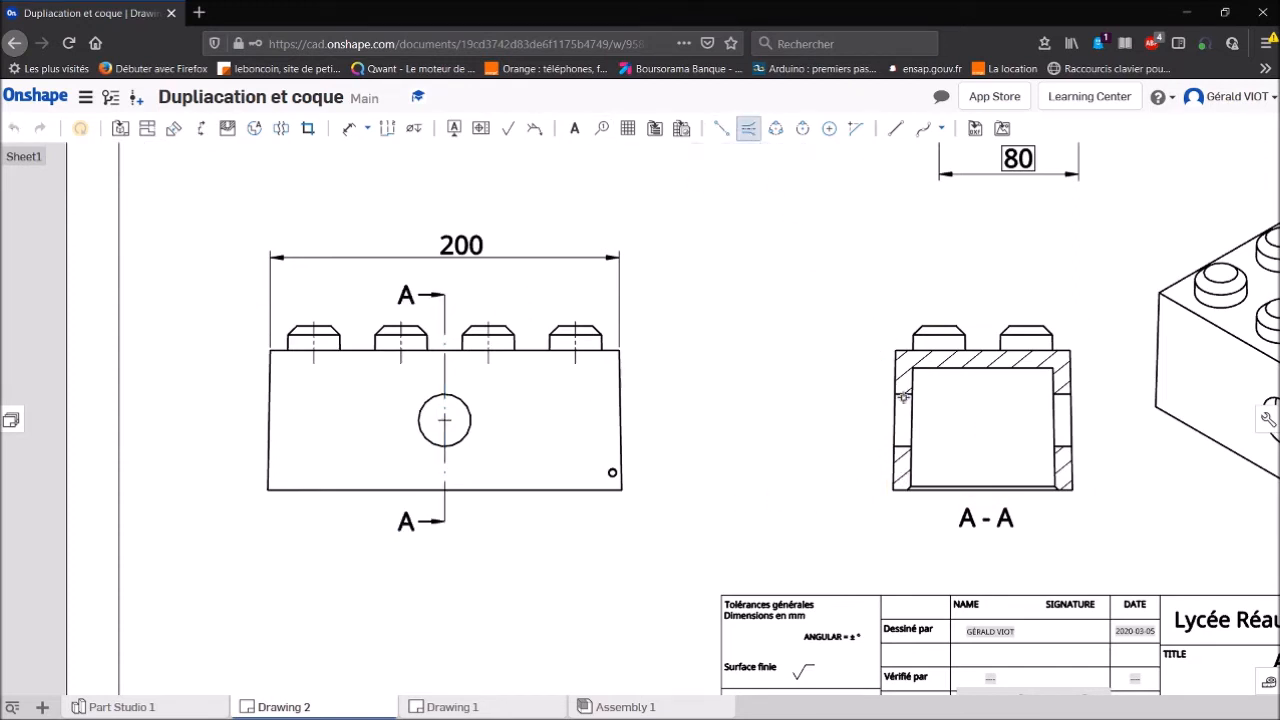
{"action": "left_click", "coordinate": [901, 446]}
{"action": "key", "text": "Escape"}
{"action": "left_click_drag", "start_coordinate": [924, 421], "coordinate": [1056, 421]}
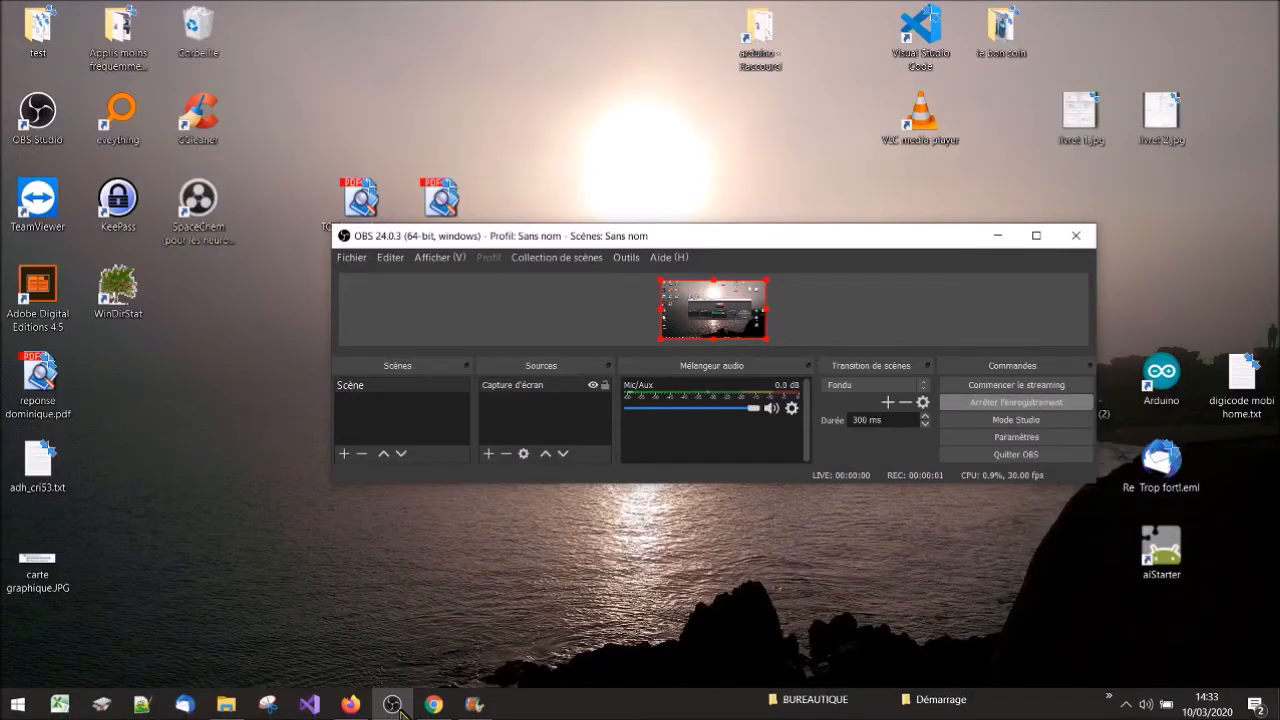
Switch to the Onshape drawing and create vertical section view B through the front view's small hole, placed between the front view and section A-A.
{"action": "left_click", "coordinate": [350, 704]}
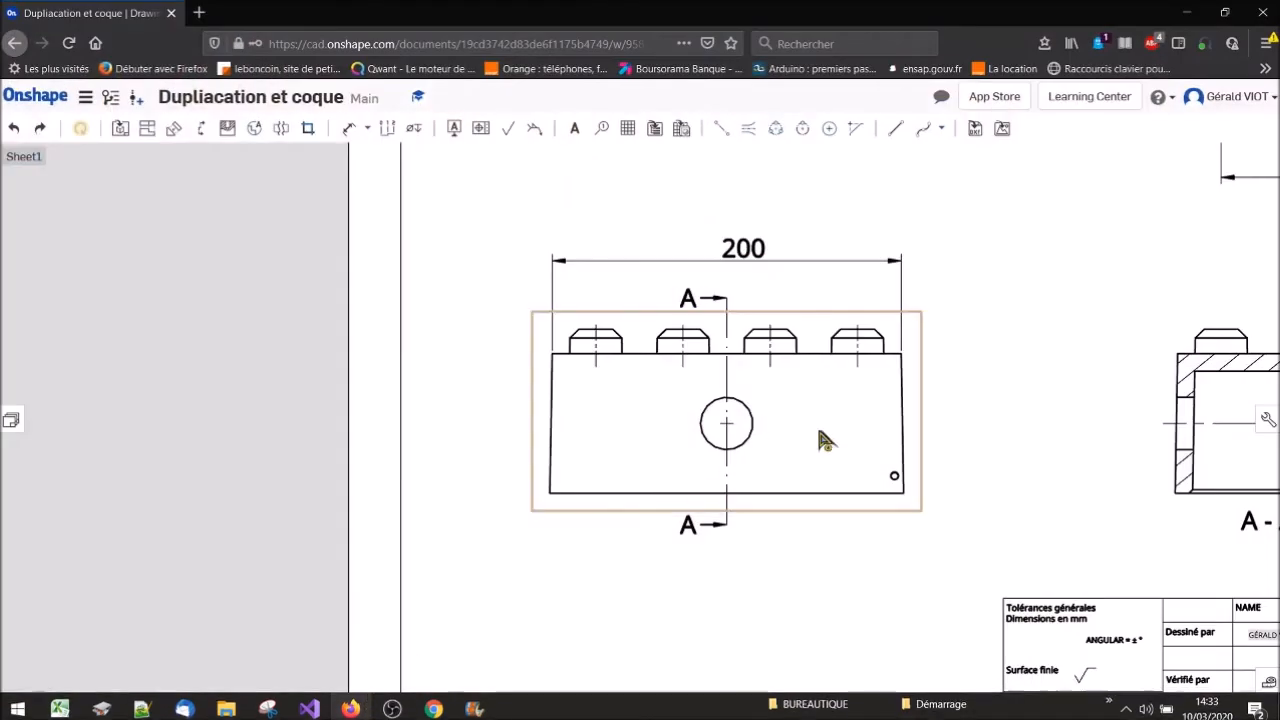
{"action": "left_click", "coordinate": [202, 129]}
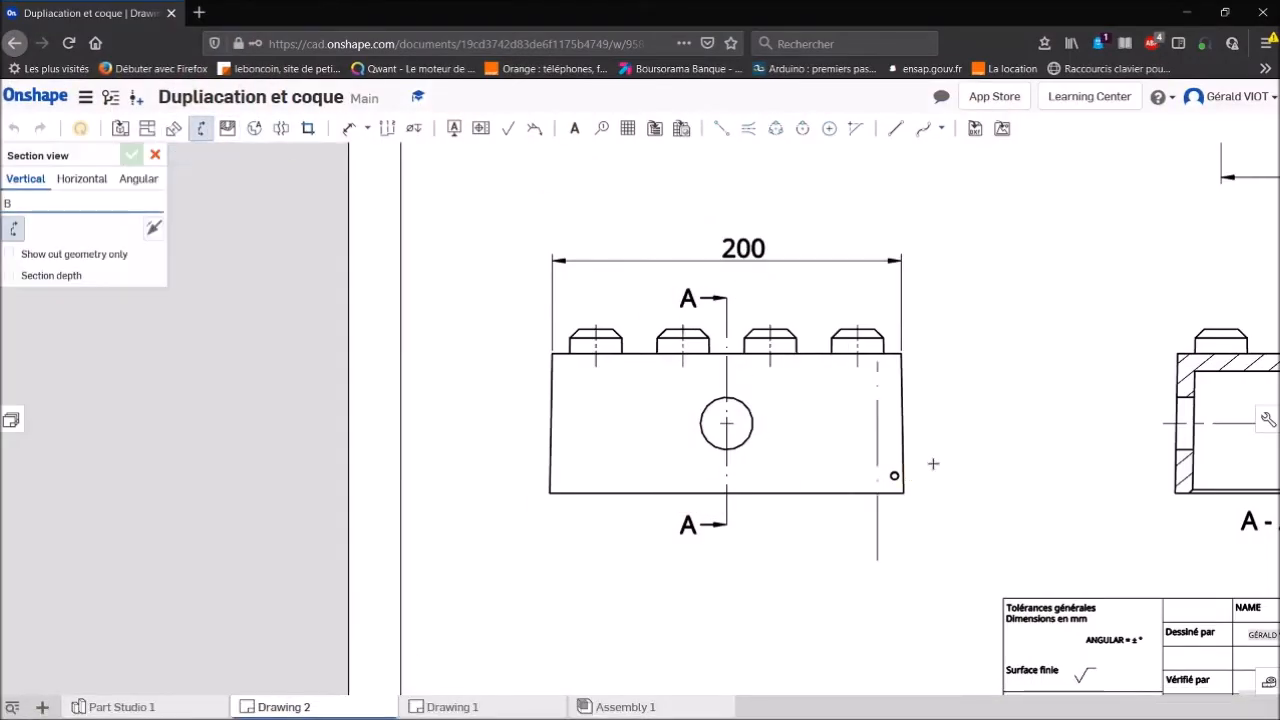
{"action": "scroll", "coordinate": [900, 478], "scroll_direction": "up", "scroll_amount": 8}
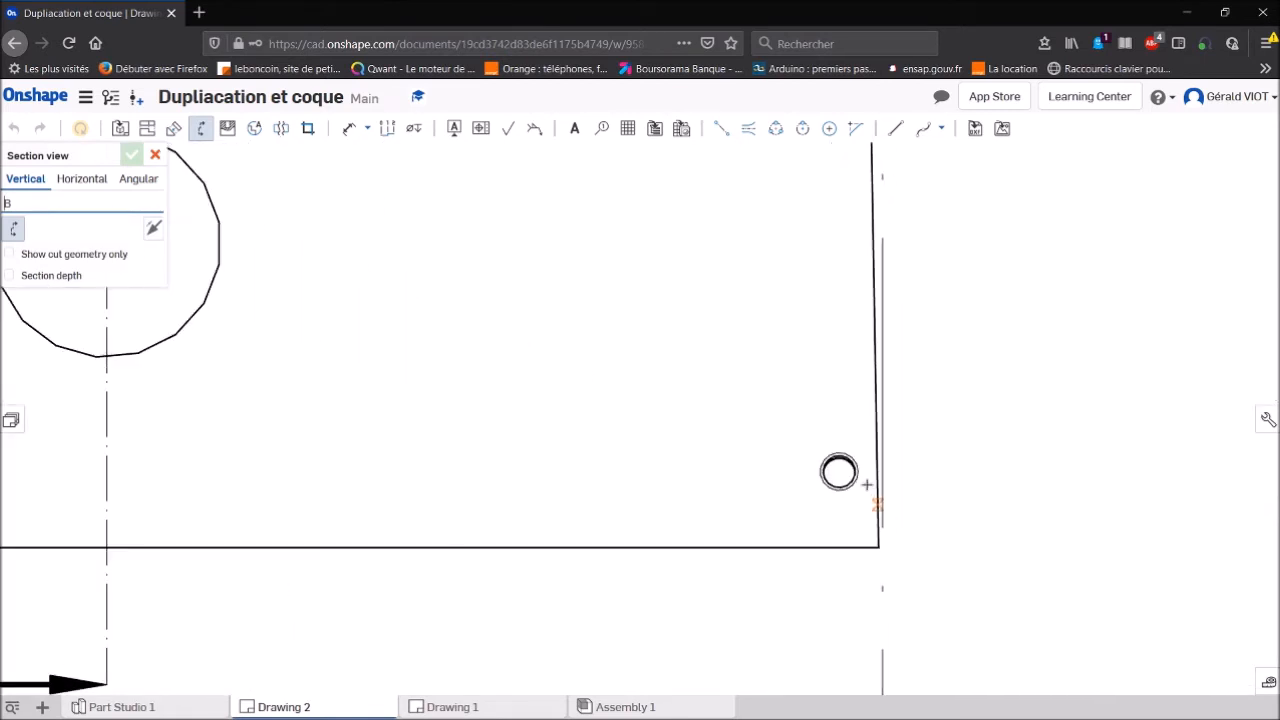
{"action": "left_click", "coordinate": [838, 471]}
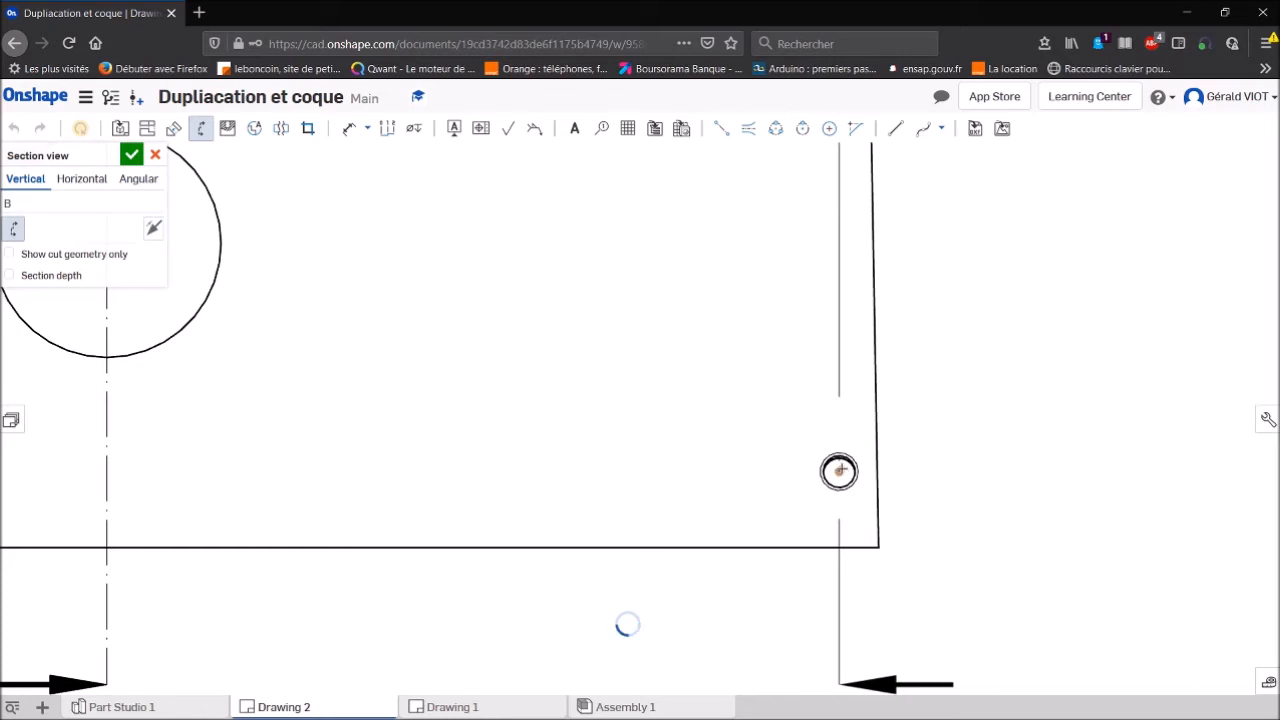
{"action": "scroll", "coordinate": [912, 422], "scroll_direction": "down", "scroll_amount": 5}
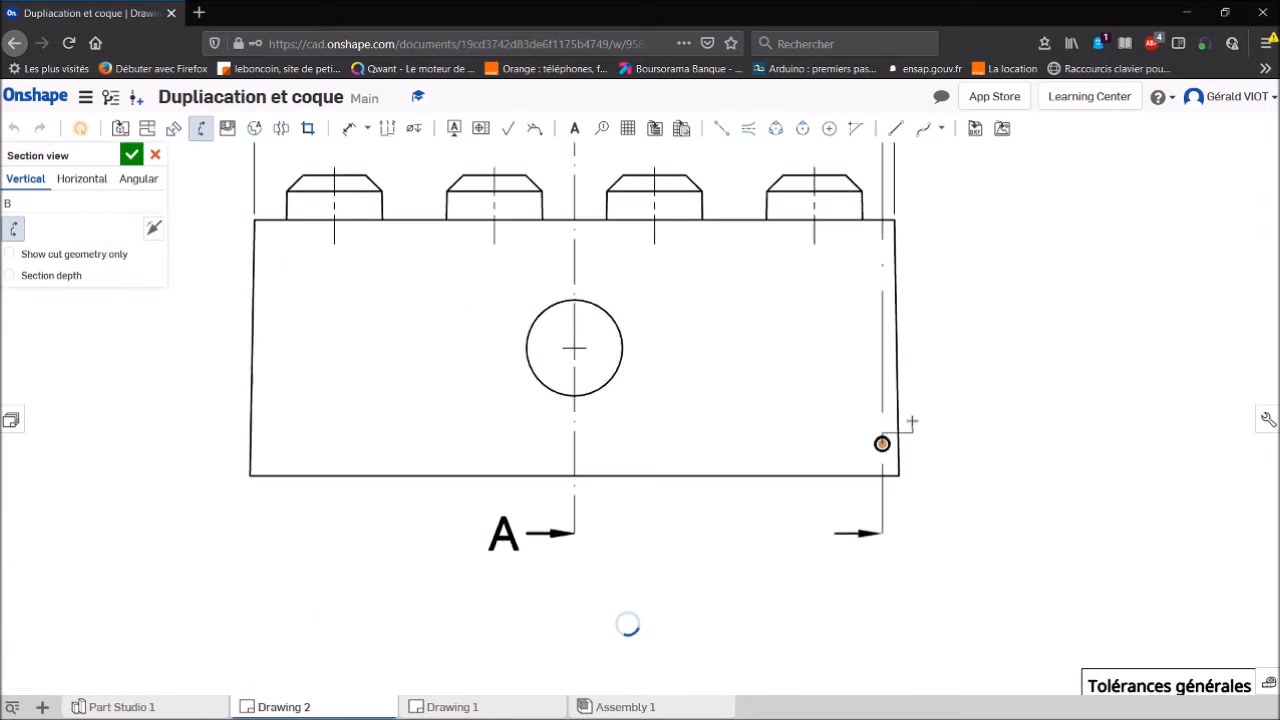
{"action": "scroll", "coordinate": [912, 422], "scroll_direction": "down", "scroll_amount": 2}
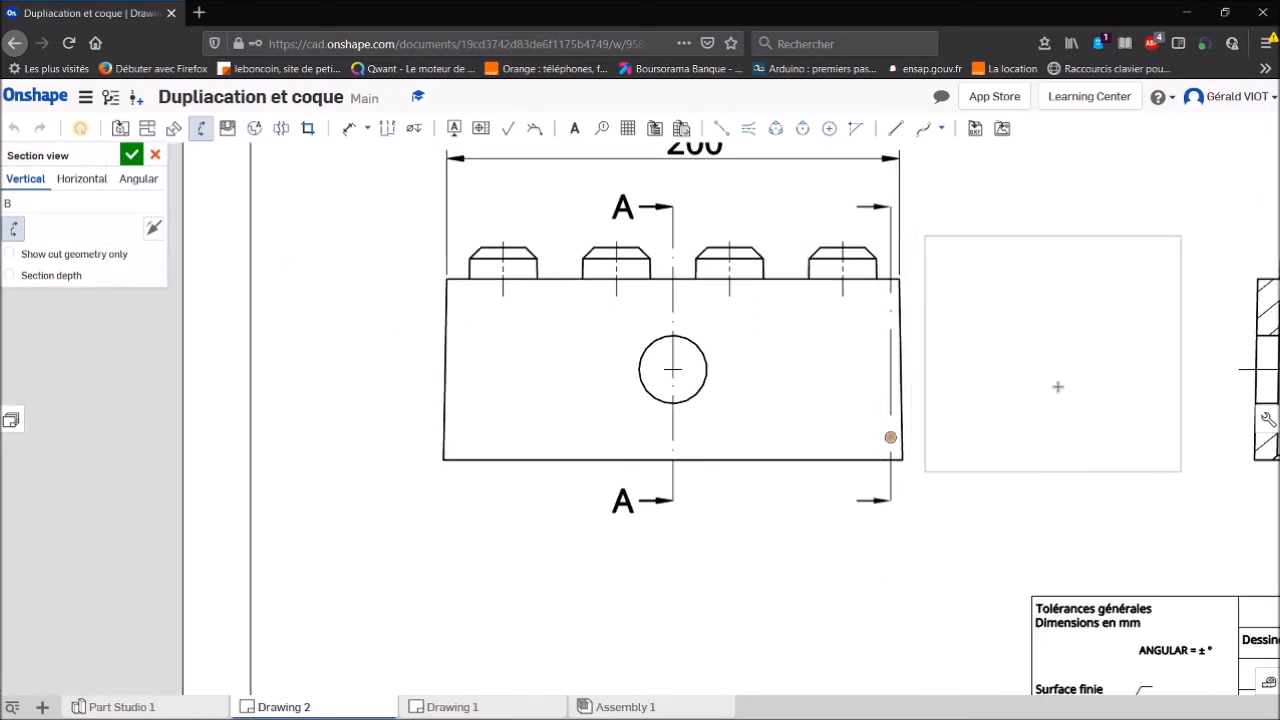
{"action": "left_click", "coordinate": [1058, 386]}
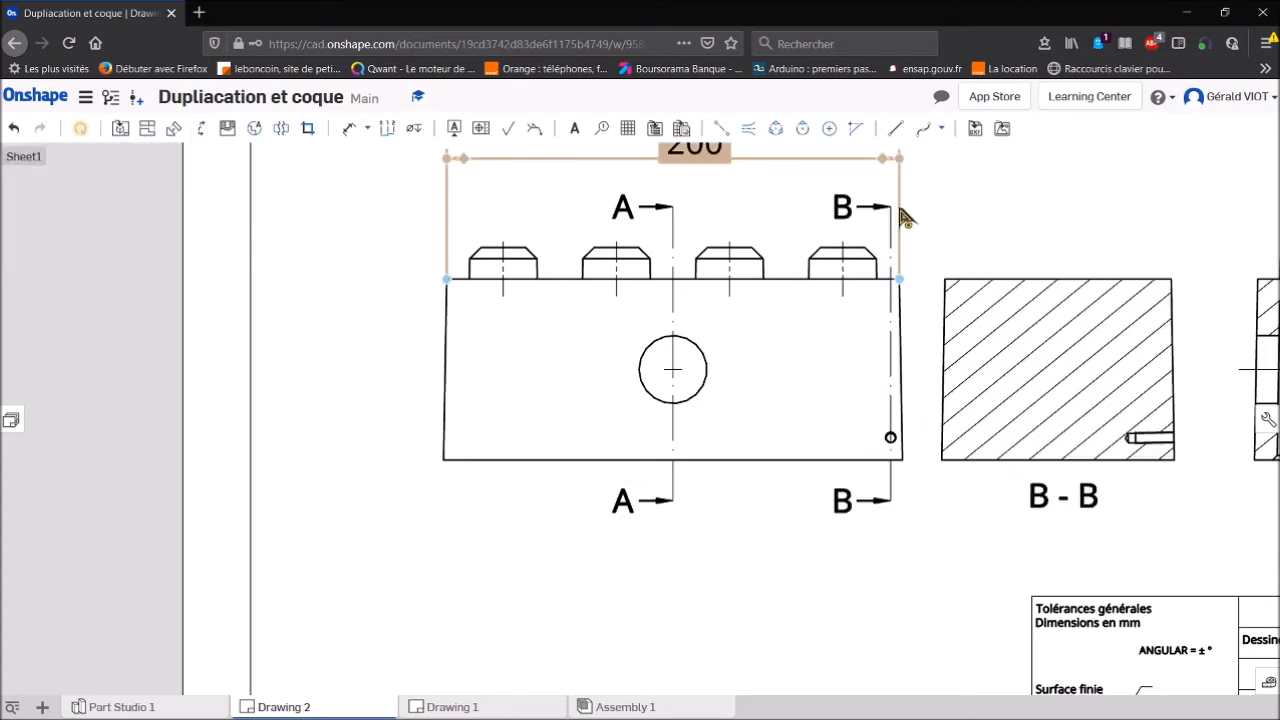
Shorten section line B so that its upper end stops just above the small hole.
{"action": "left_click_drag", "start_coordinate": [893, 213], "coordinate": [880, 412]}
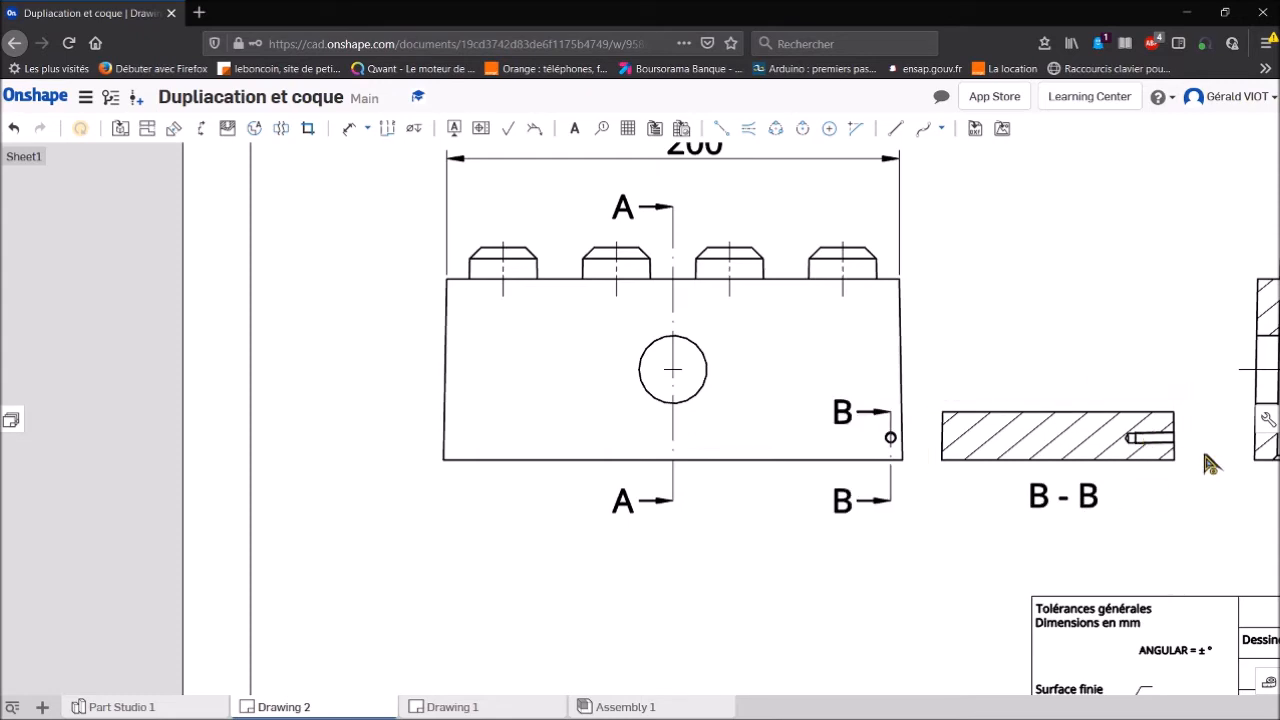
{"action": "scroll", "coordinate": [1230, 477], "scroll_direction": "down", "scroll_amount": 2}
{"action": "scroll", "coordinate": [1208, 457], "scroll_direction": "up", "scroll_amount": 5}
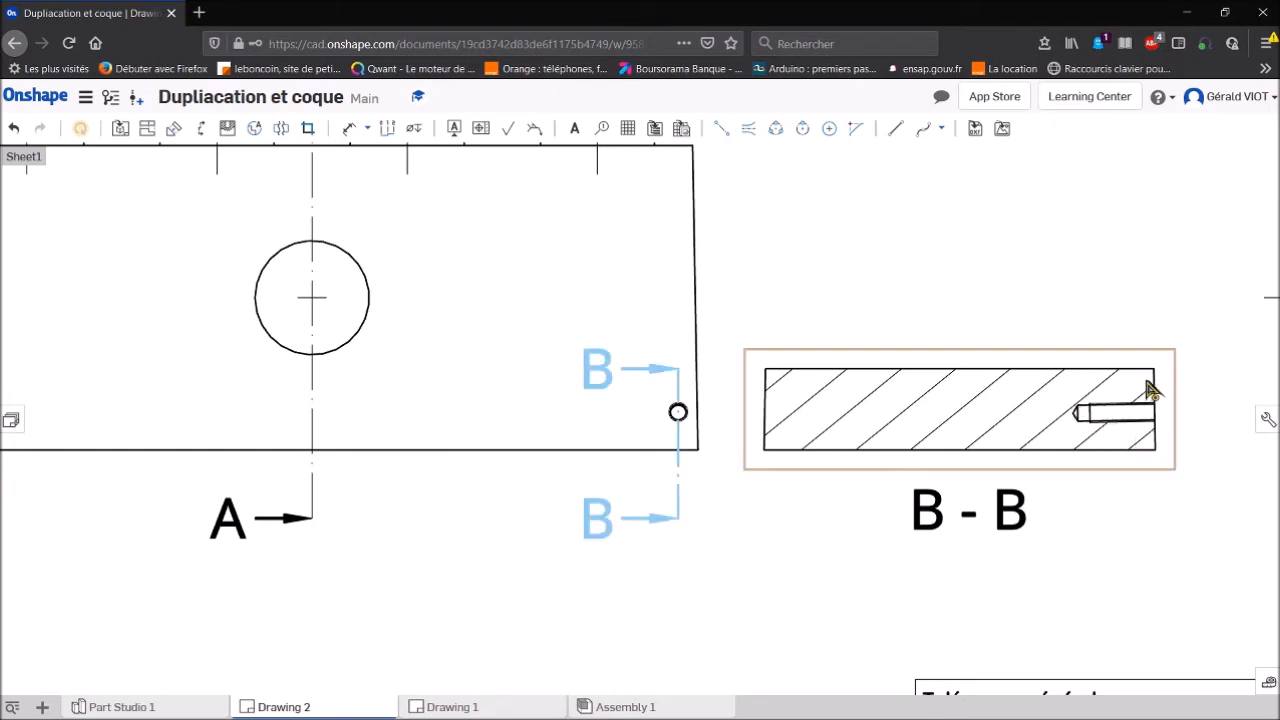
Create a circular detail view around the hole in section B-B and place it above that section.
{"action": "left_click", "coordinate": [254, 128]}
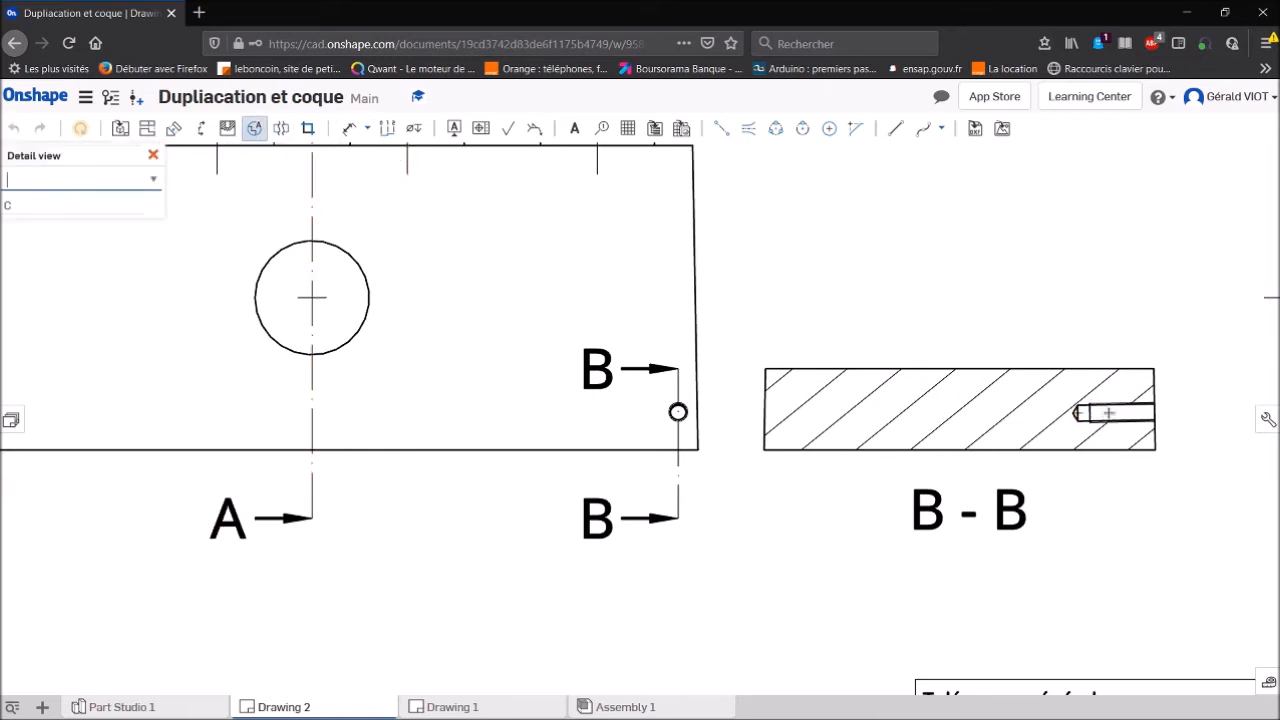
{"action": "left_click", "coordinate": [1118, 413]}
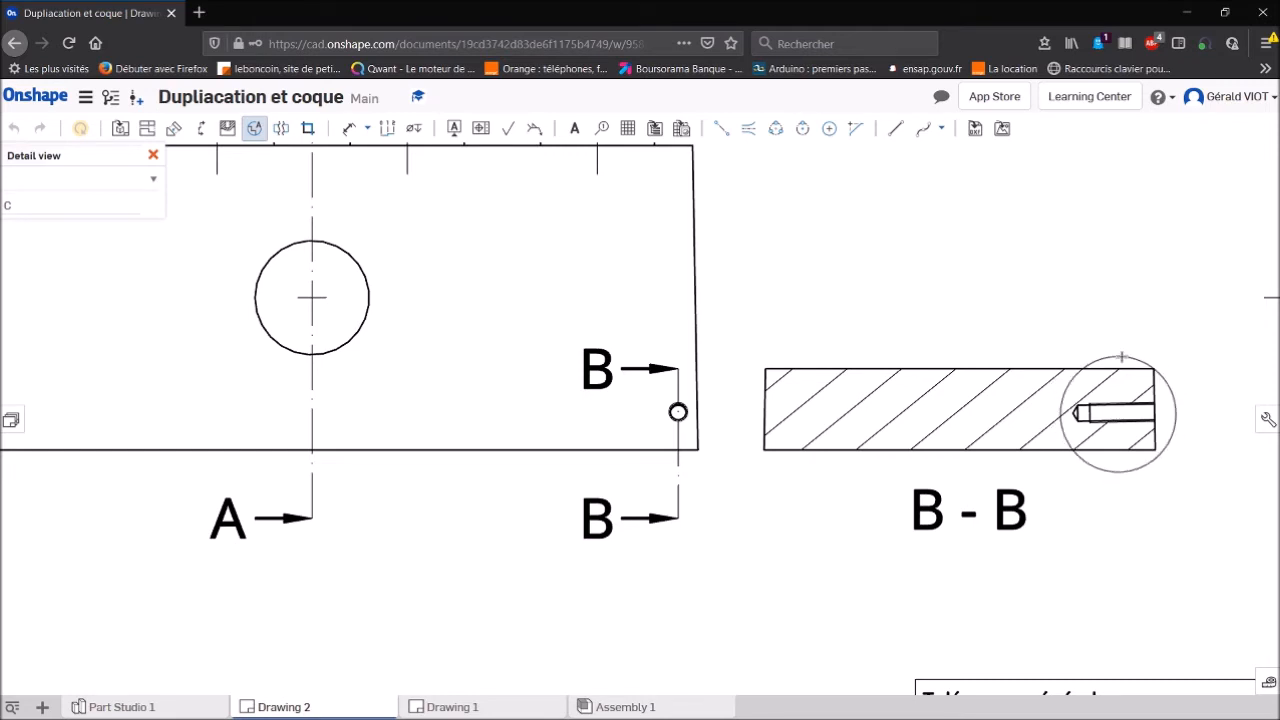
{"action": "left_click", "coordinate": [1122, 357]}
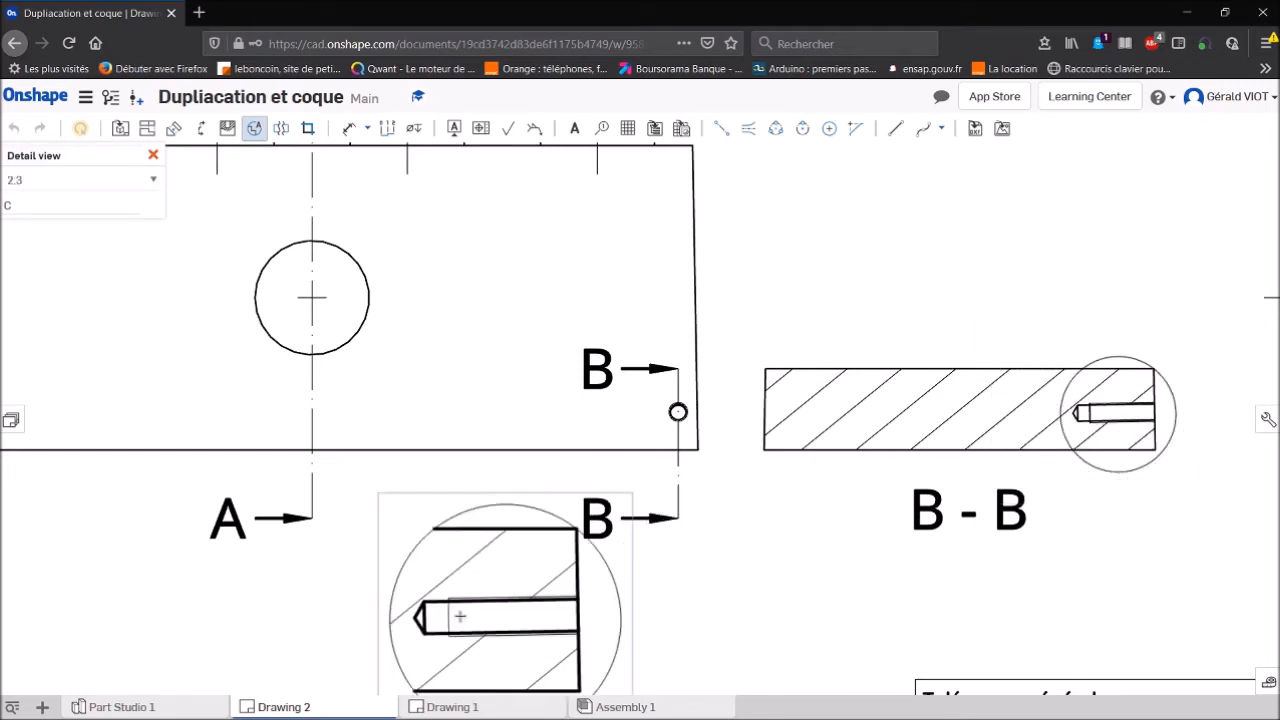
{"action": "scroll", "coordinate": [480, 600], "scroll_direction": "up", "scroll_amount": 1}
{"action": "scroll", "coordinate": [520, 650], "scroll_direction": "down", "scroll_amount": 2}
{"action": "scroll", "coordinate": [590, 679], "scroll_direction": "down", "scroll_amount": 2}
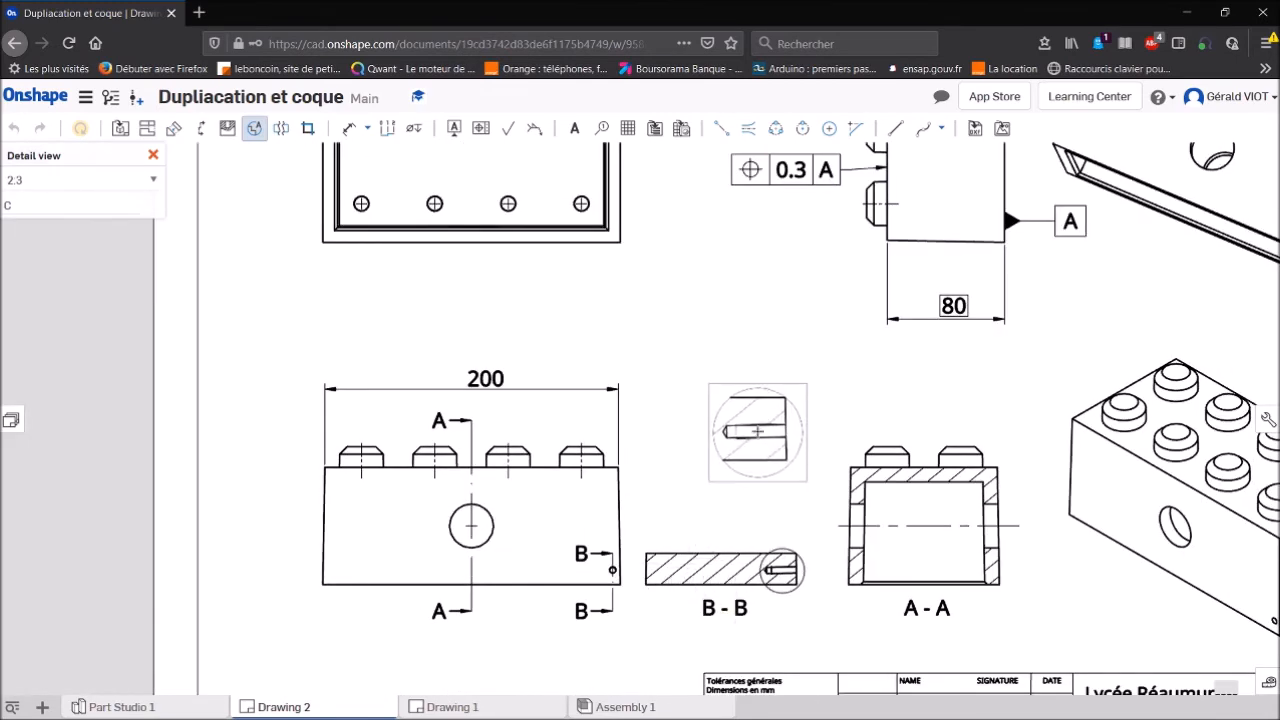
{"action": "left_click", "coordinate": [727, 483]}
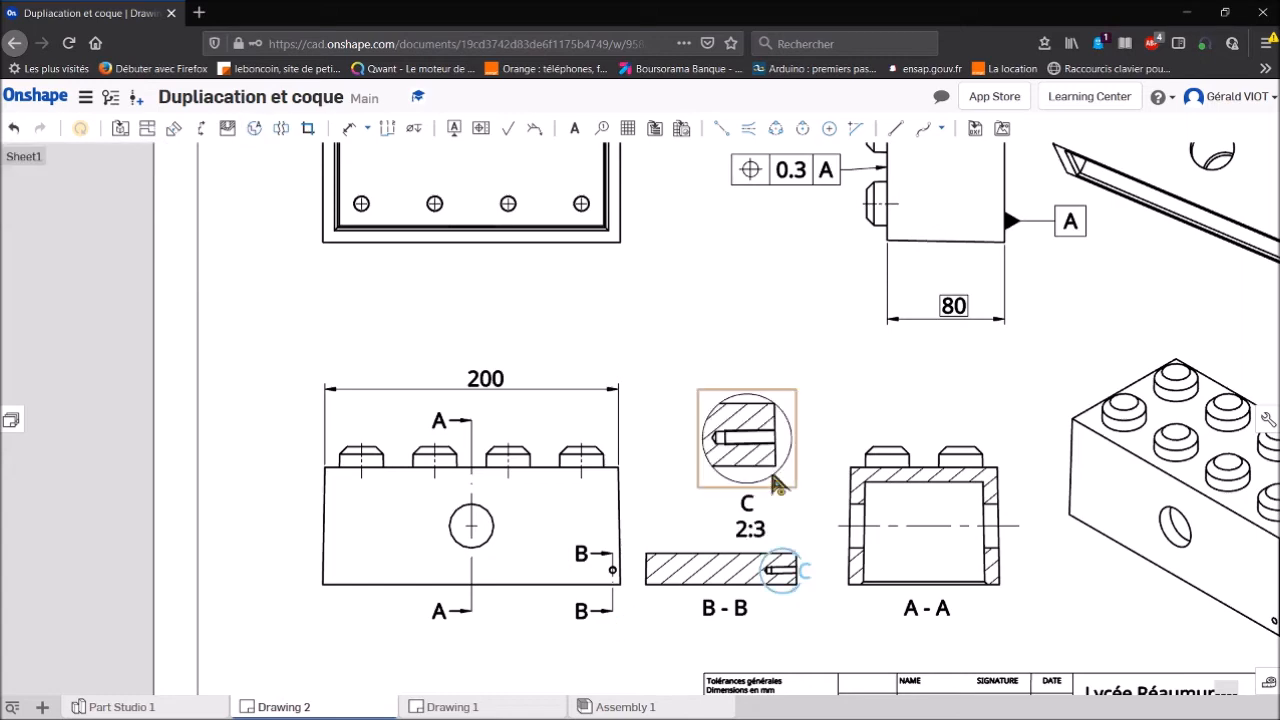
Add a centerline between the two drilled edges of the hole in detail view C.
{"action": "scroll", "coordinate": [757, 448], "scroll_direction": "up", "scroll_amount": 5}
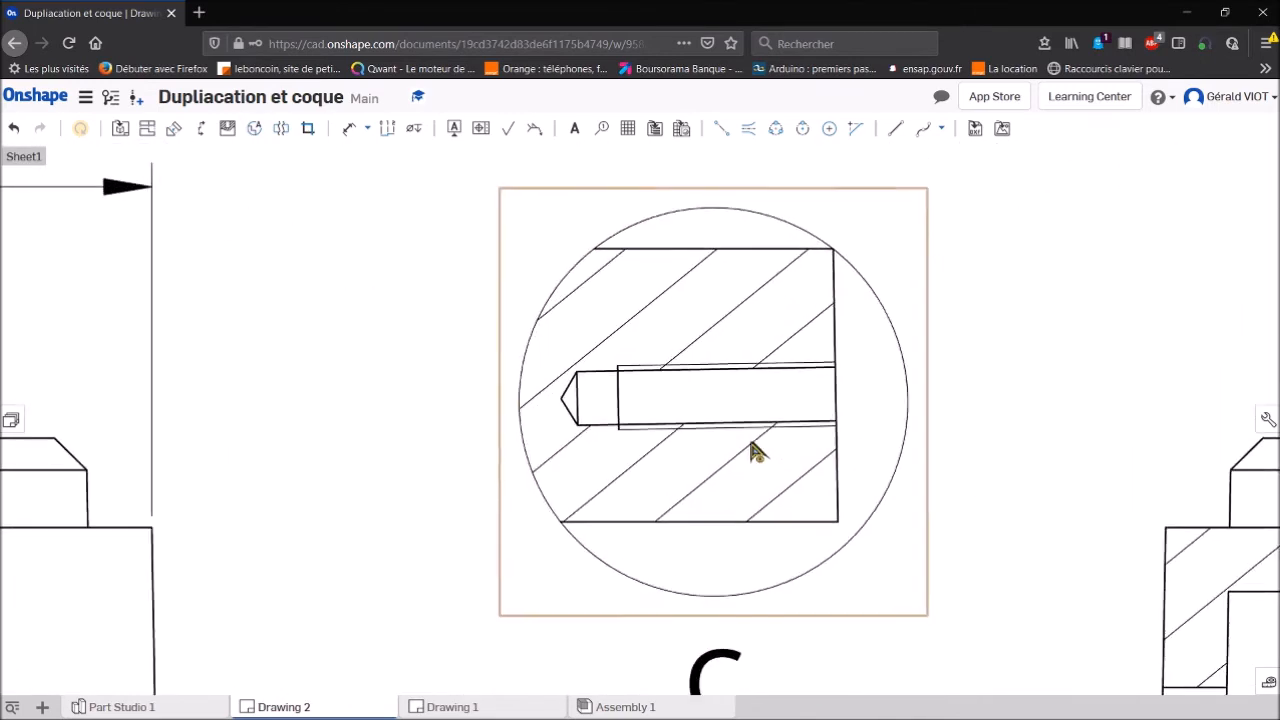
{"action": "scroll", "coordinate": [757, 455], "scroll_direction": "up", "scroll_amount": 1}
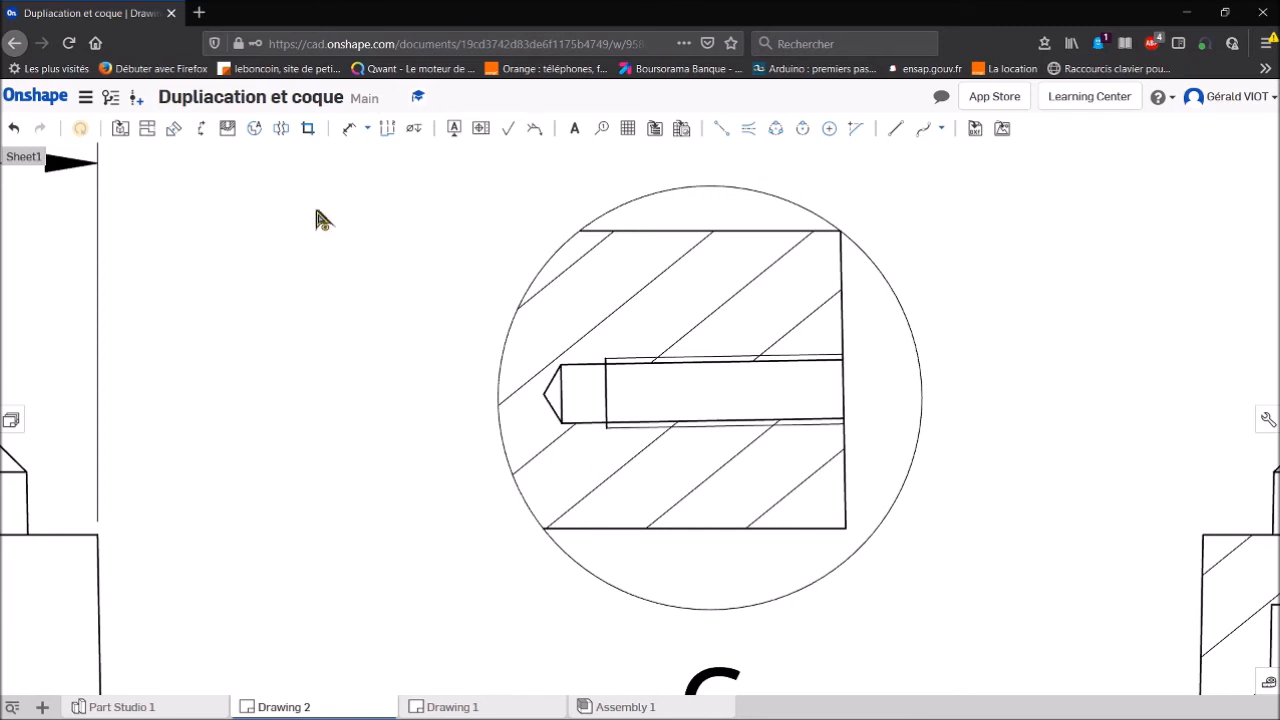
{"action": "left_click", "coordinate": [748, 128]}
{"action": "left_click", "coordinate": [714, 363]}
{"action": "left_click", "coordinate": [718, 420]}
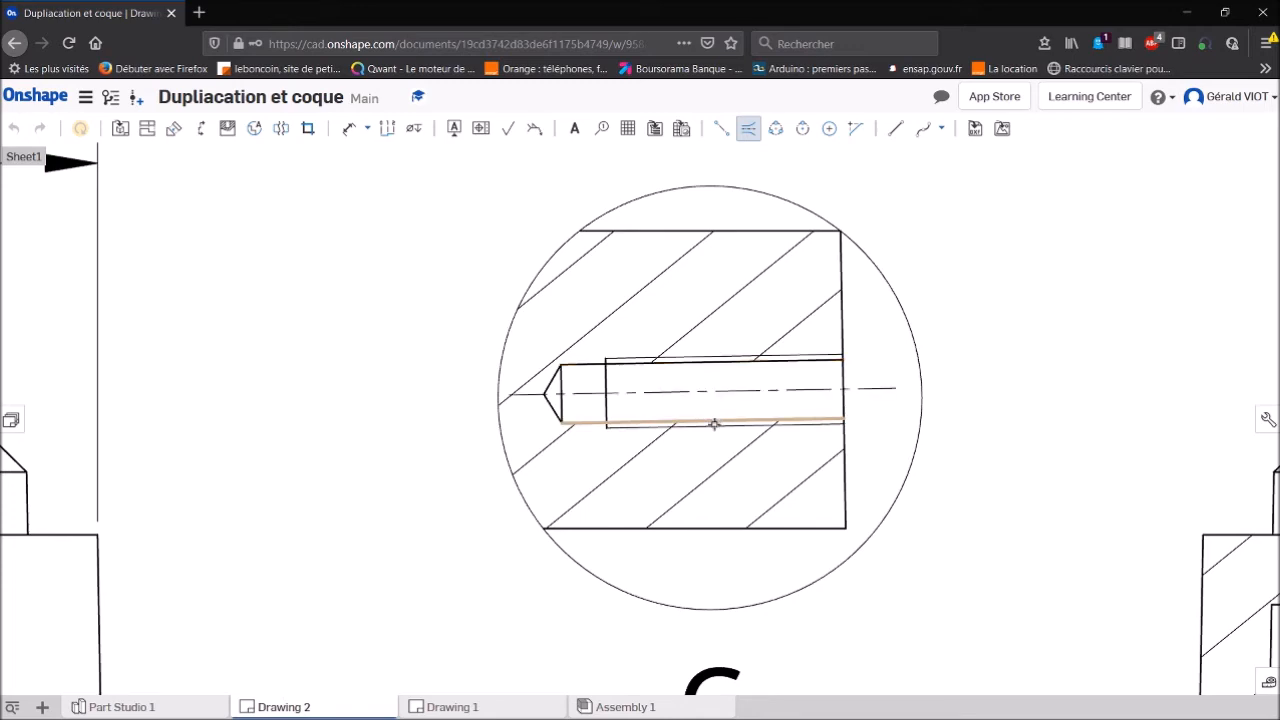
Dimension the distance between the hole's two drilled edges in detail view C, placing the dimension outside the detail circle at the hole's open end.
{"action": "scroll", "coordinate": [329, 571], "scroll_direction": "down", "scroll_amount": 5}
{"action": "scroll", "coordinate": [295, 608], "scroll_direction": "down", "scroll_amount": 5}
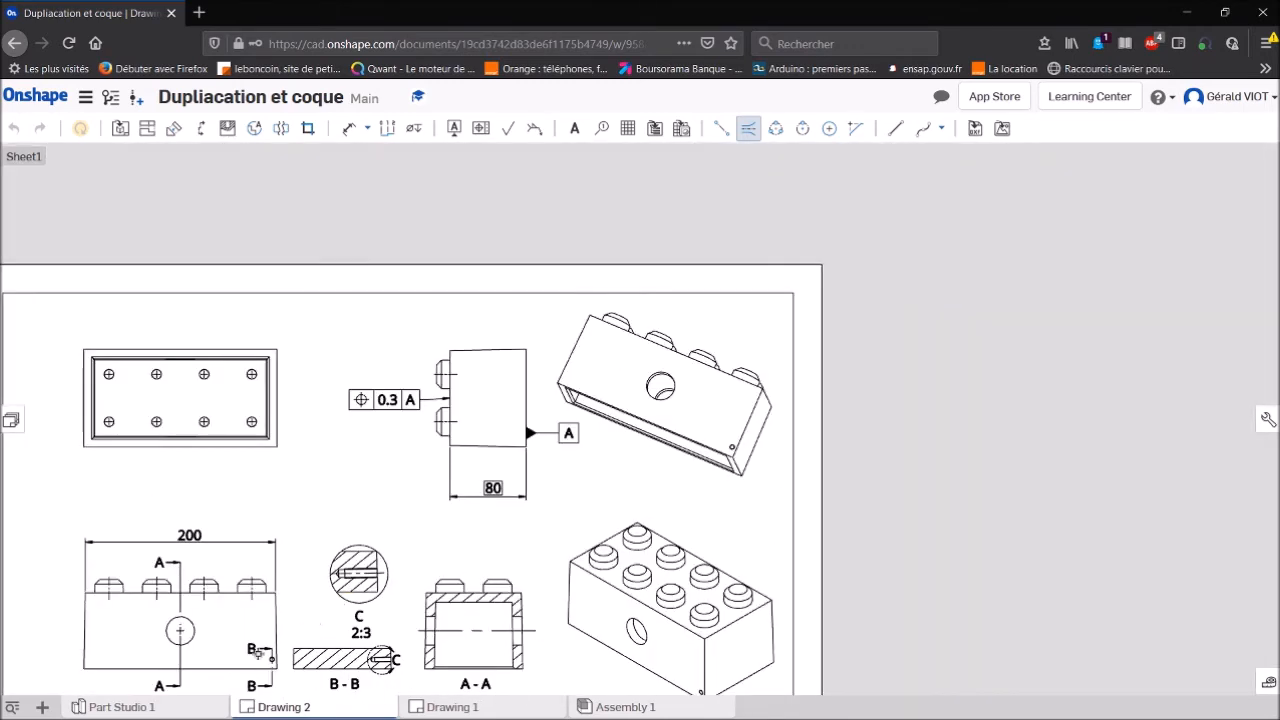
{"action": "scroll", "coordinate": [258, 652], "scroll_direction": "up", "scroll_amount": 5}
{"action": "scroll", "coordinate": [423, 491], "scroll_direction": "down", "scroll_amount": 1}
{"action": "scroll", "coordinate": [565, 330], "scroll_direction": "up", "scroll_amount": 4}
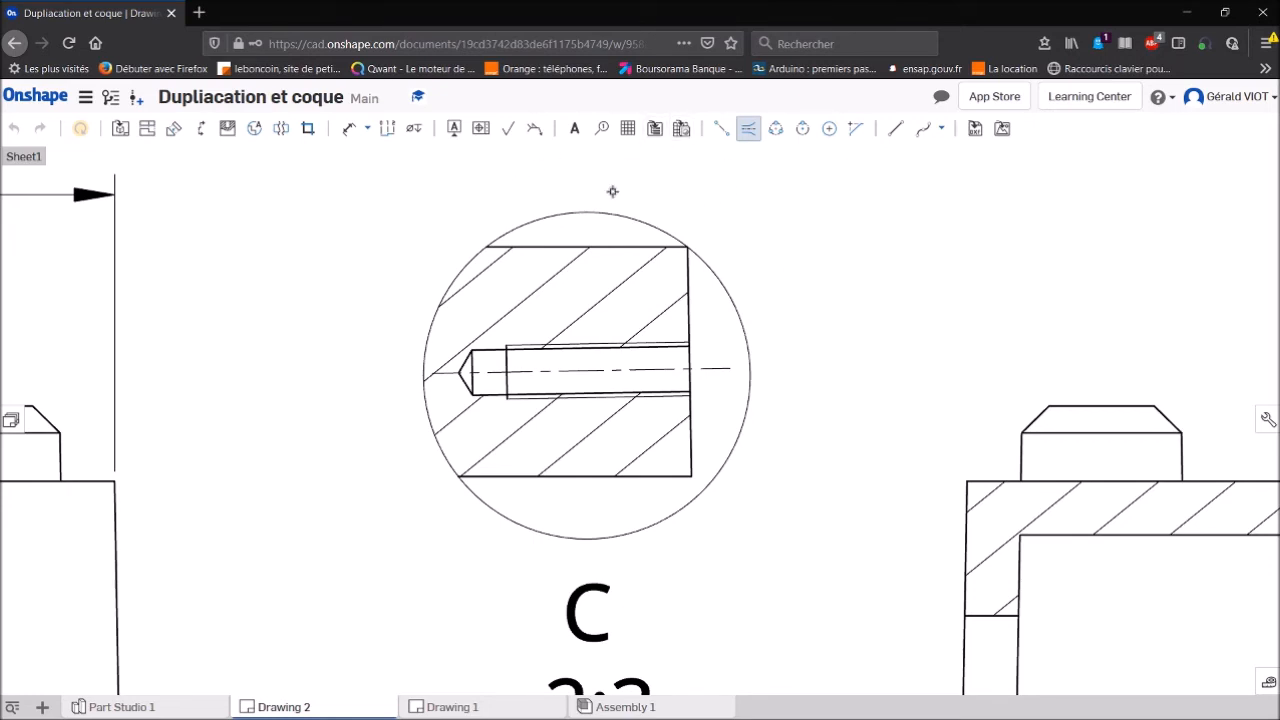
{"action": "left_click", "coordinate": [348, 130]}
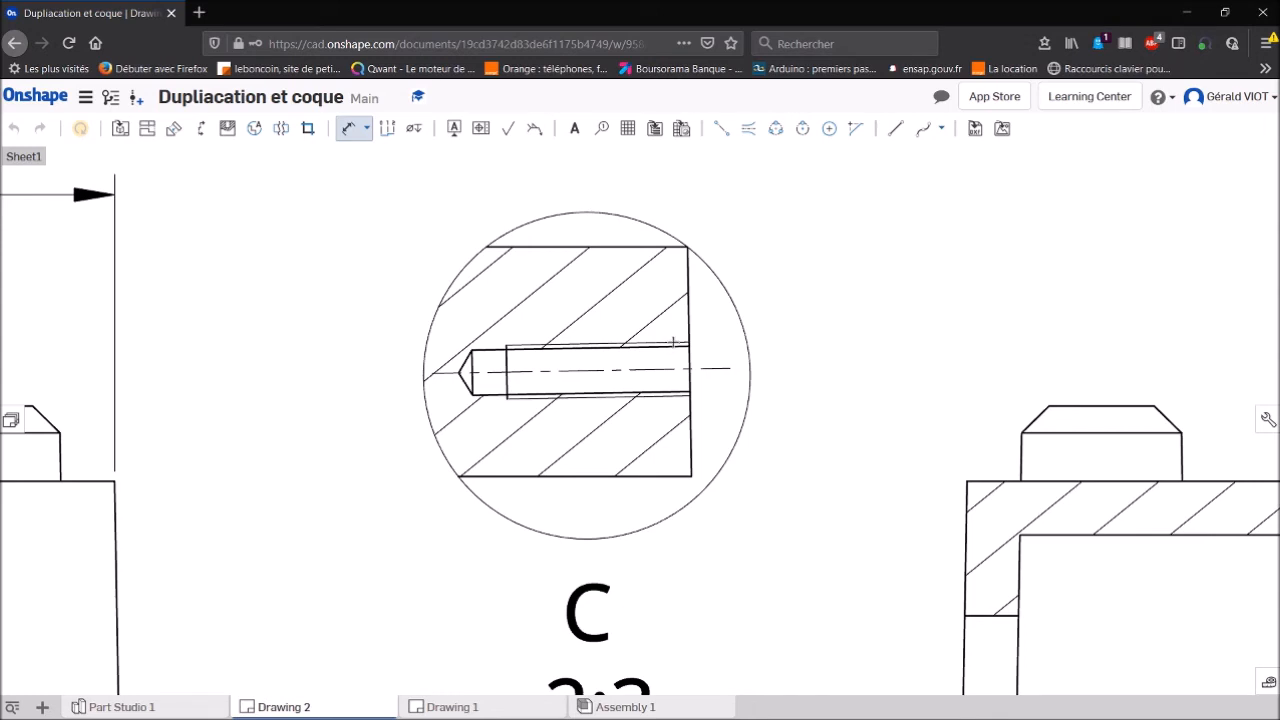
{"action": "scroll", "coordinate": [673, 342], "scroll_direction": "up", "scroll_amount": 5}
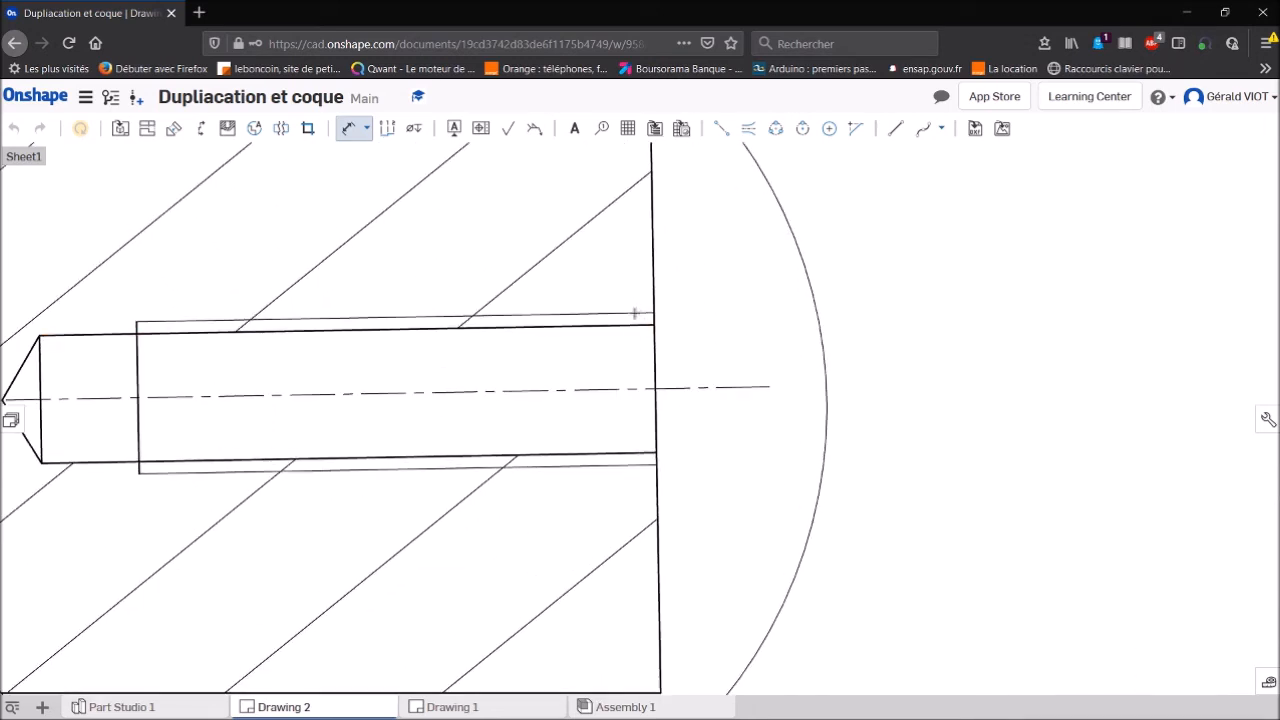
{"action": "left_click", "coordinate": [644, 342]}
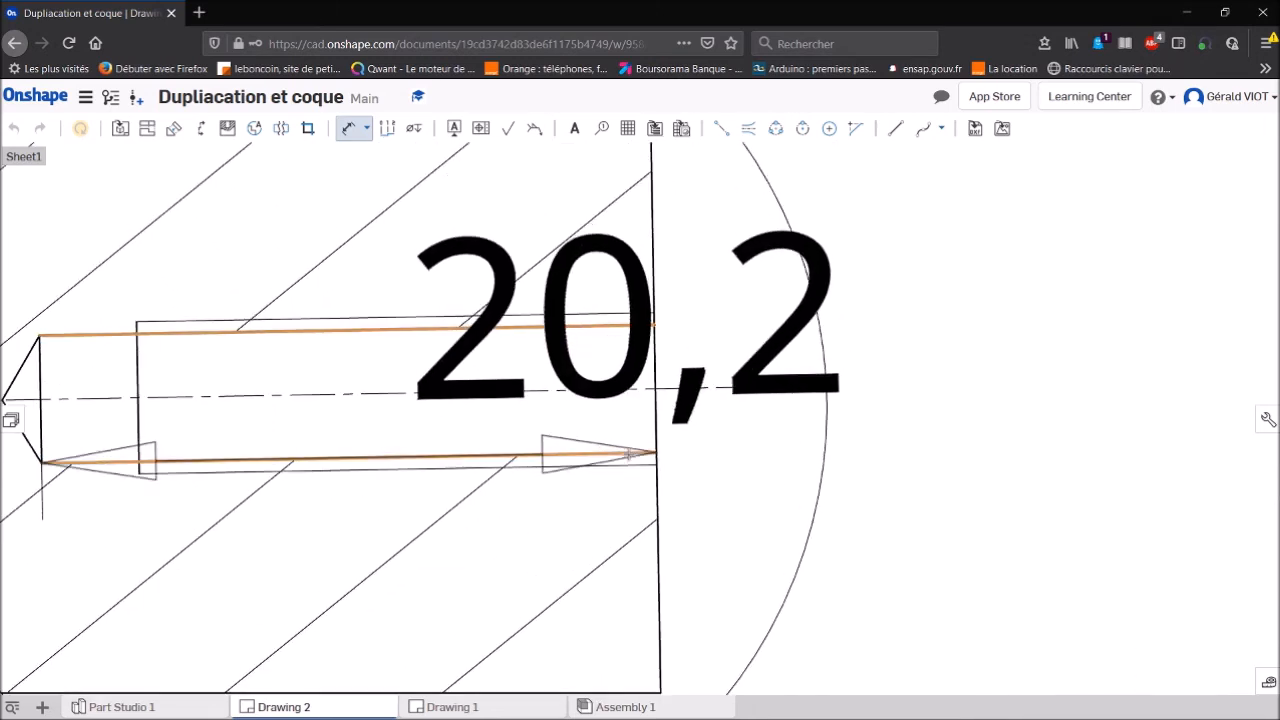
{"action": "left_click", "coordinate": [620, 455]}
{"action": "left_click", "coordinate": [888, 437]}
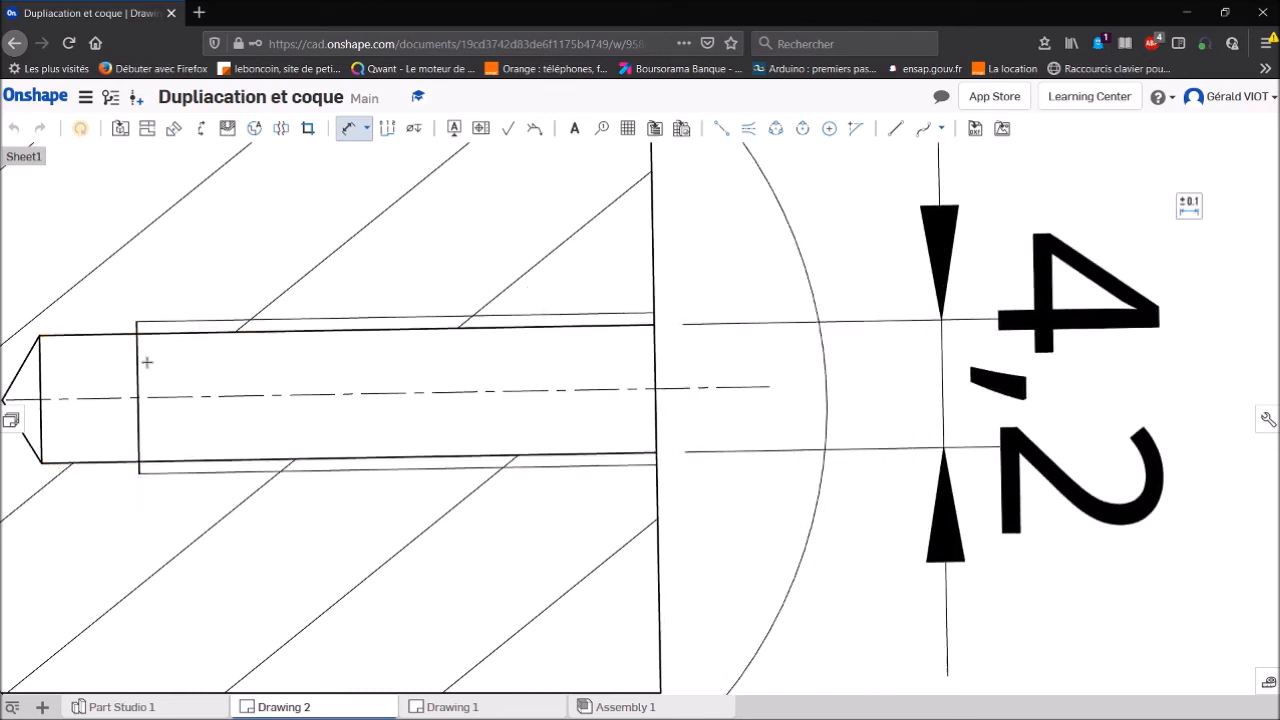
Add the diameter symbol Ø in front of the hole dimension in detail view C.
{"action": "scroll", "coordinate": [114, 374], "scroll_direction": "down", "scroll_amount": 5}
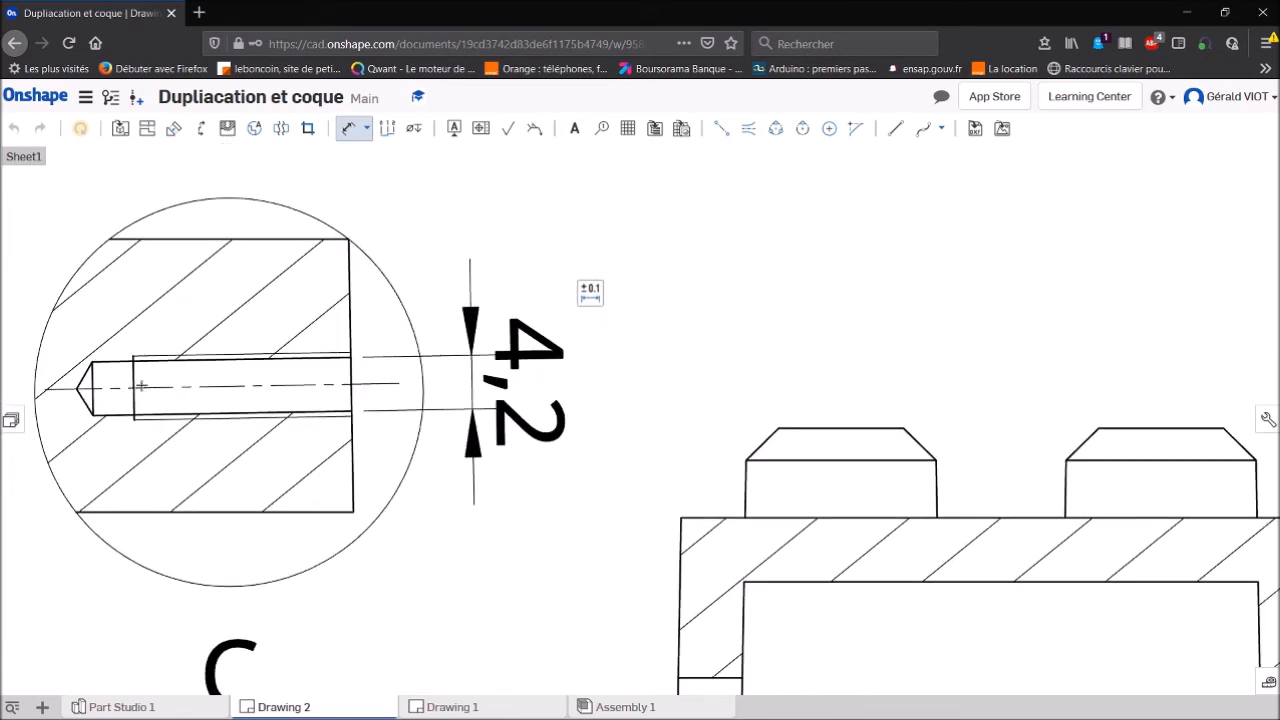
{"action": "scroll", "coordinate": [662, 446], "scroll_direction": "down", "scroll_amount": 2}
{"action": "scroll", "coordinate": [662, 446], "scroll_direction": "down", "scroll_amount": 3}
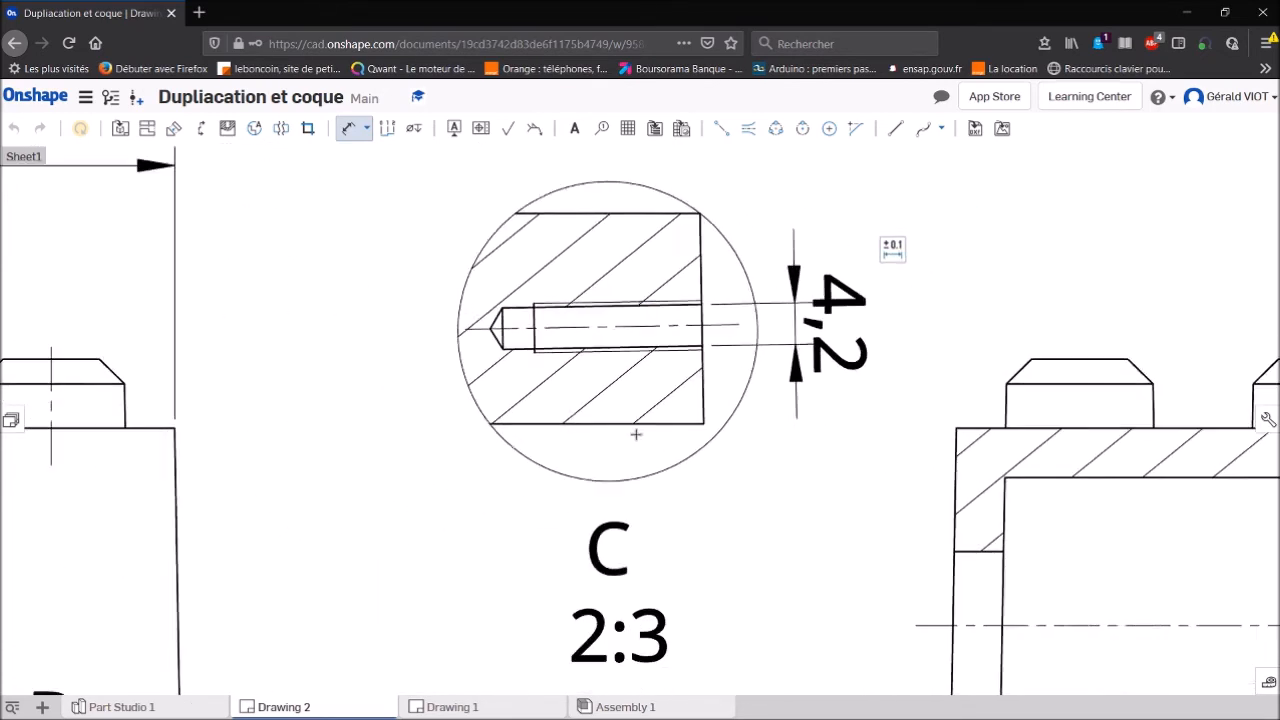
{"action": "left_click", "coordinate": [790, 338]}
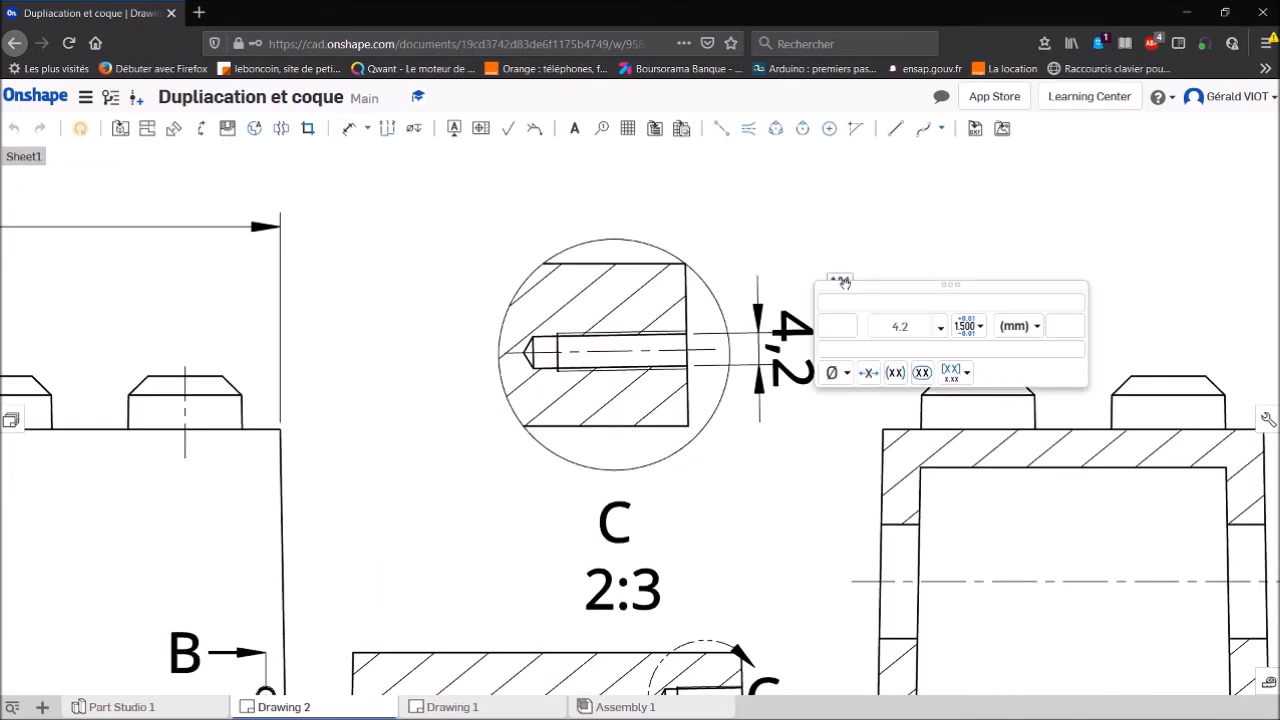
{"action": "left_click", "coordinate": [833, 374]}
{"action": "left_click", "coordinate": [845, 415]}
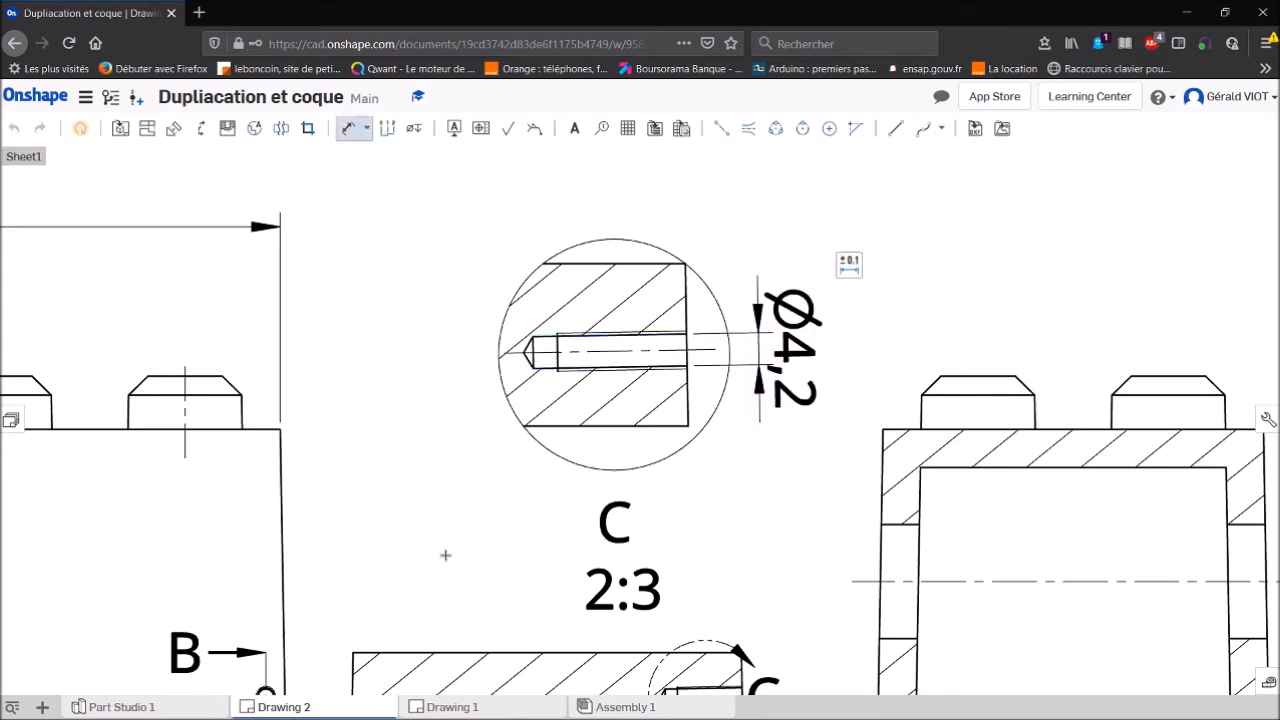
Examine the small hole in the front view, then review section B-B, detail C and the overall drawing layout.
{"action": "scroll", "coordinate": [382, 548], "scroll_direction": "down", "scroll_amount": 4}
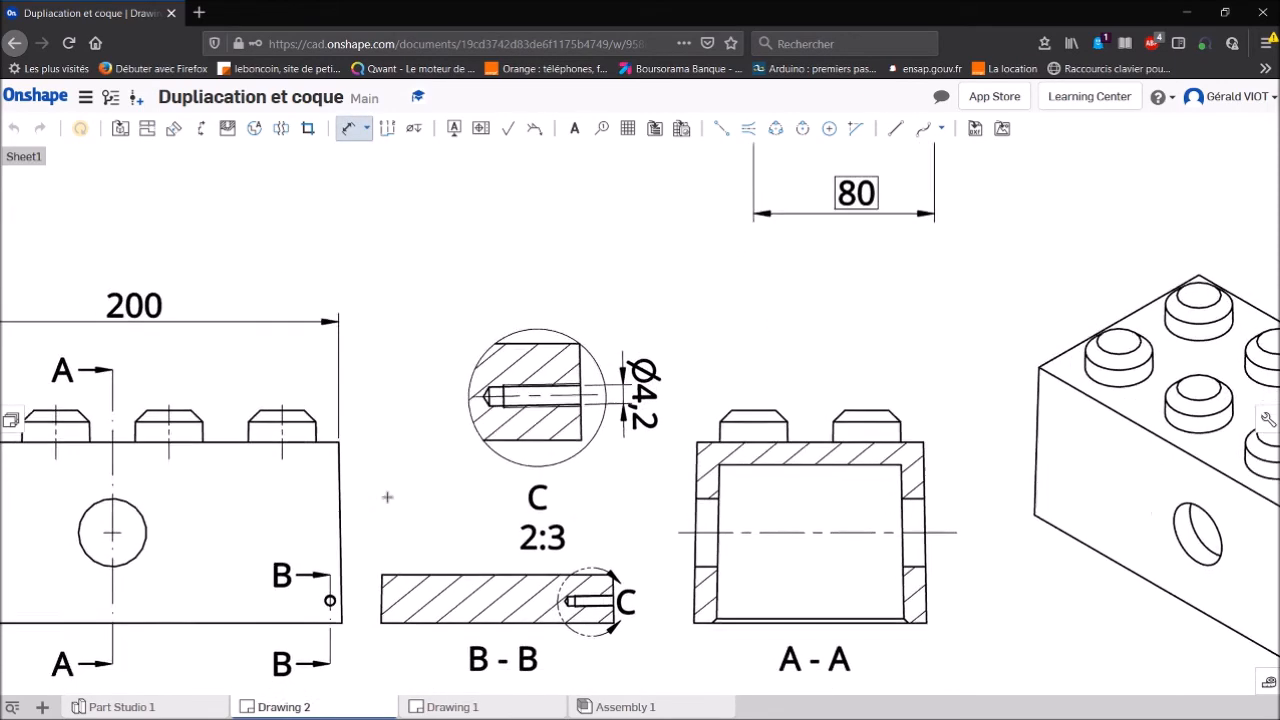
{"action": "scroll", "coordinate": [433, 413], "scroll_direction": "up", "scroll_amount": 7}
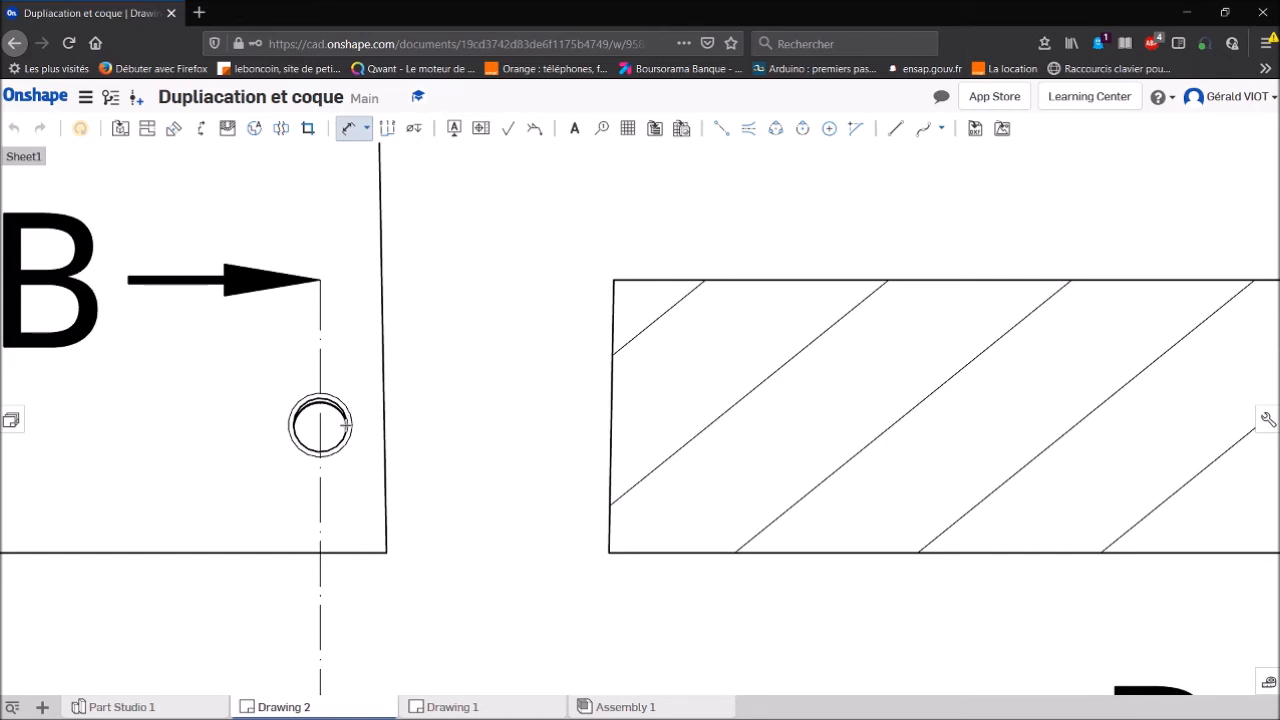
{"action": "scroll", "coordinate": [760, 495], "scroll_direction": "up", "scroll_amount": 2}
{"action": "scroll", "coordinate": [800, 503], "scroll_direction": "down", "scroll_amount": 1}
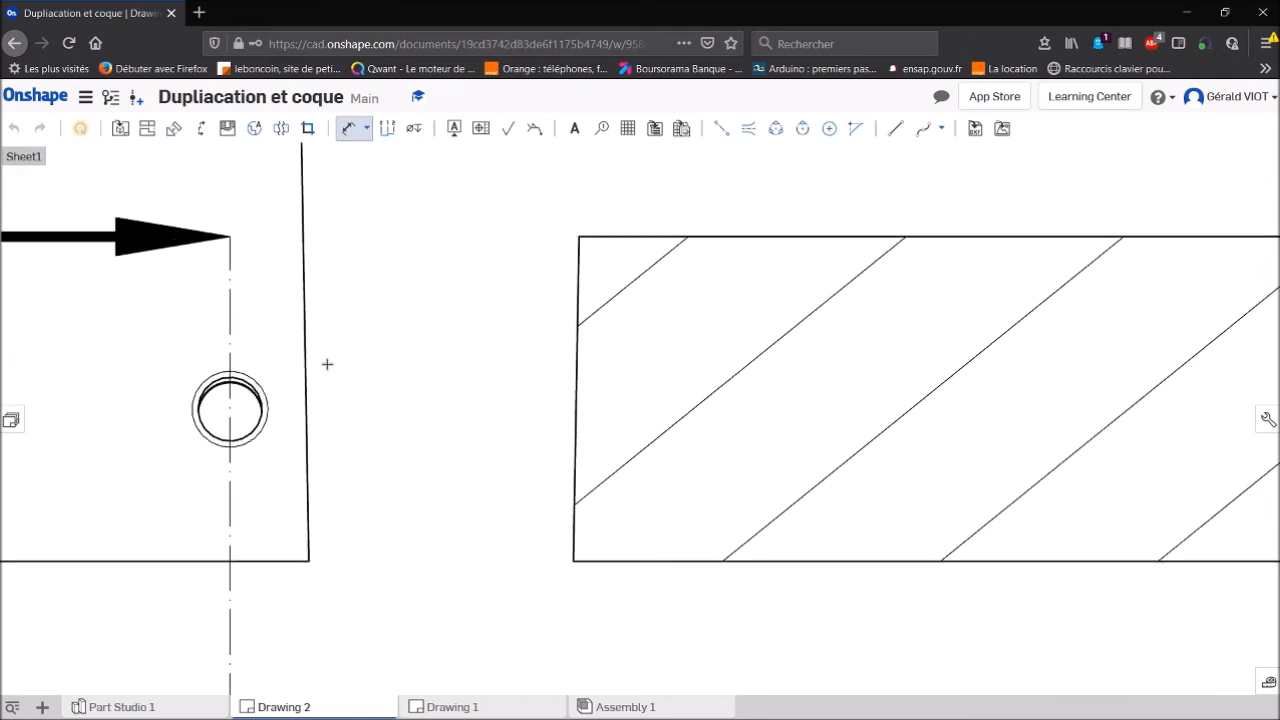
{"action": "scroll", "coordinate": [474, 451], "scroll_direction": "down", "scroll_amount": 5}
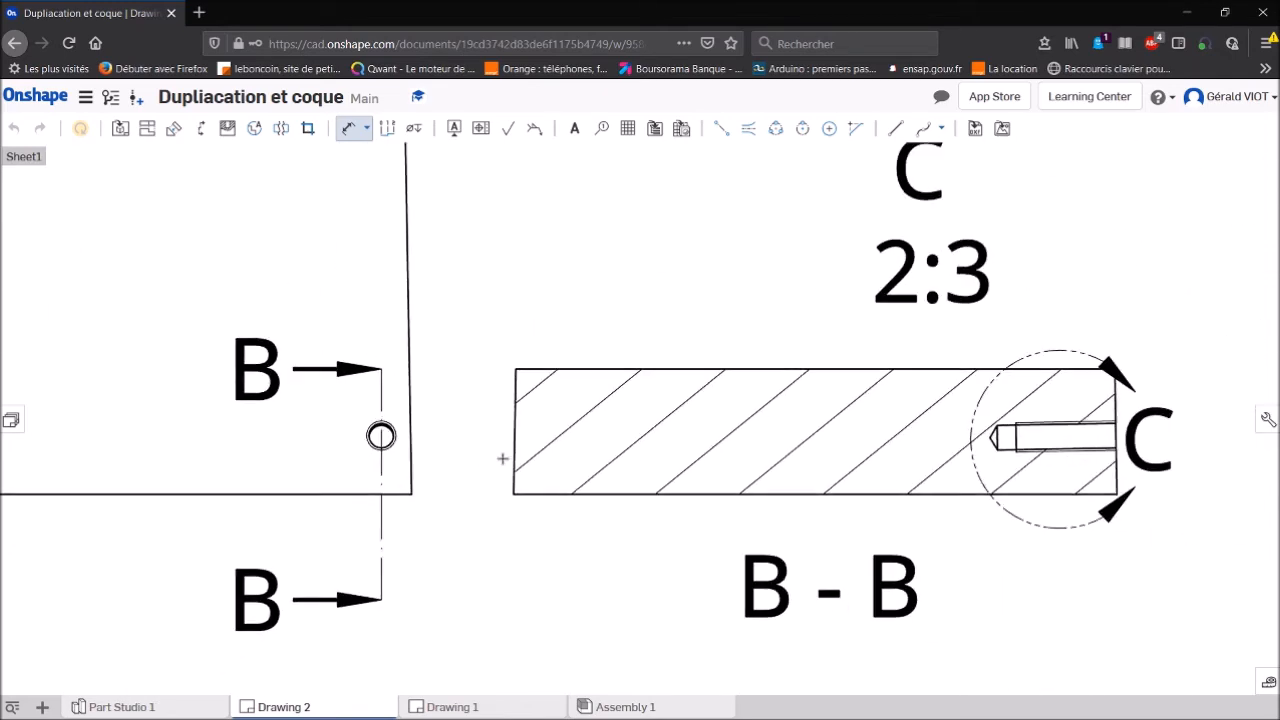
{"action": "scroll", "coordinate": [1022, 468], "scroll_direction": "up", "scroll_amount": 2}
{"action": "scroll", "coordinate": [1022, 468], "scroll_direction": "down", "scroll_amount": 5}
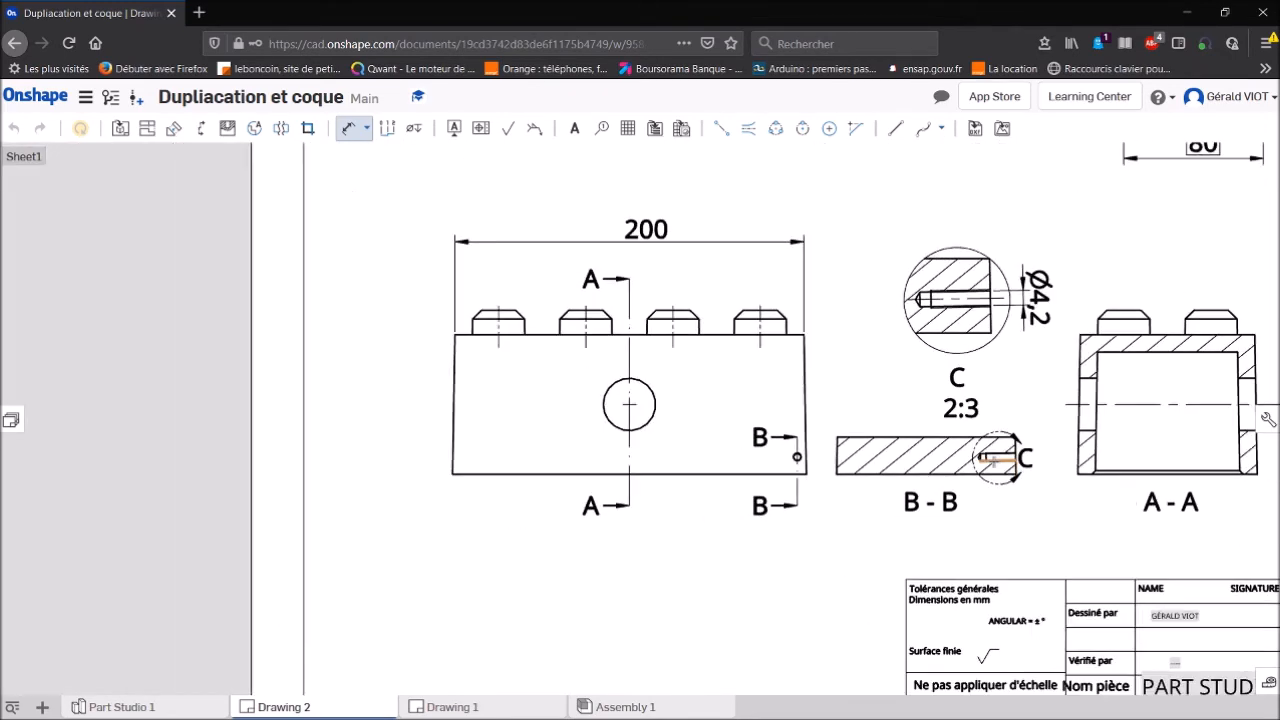
{"action": "middle_click_drag", "start_coordinate": [975, 254], "coordinate": [797, 366]}
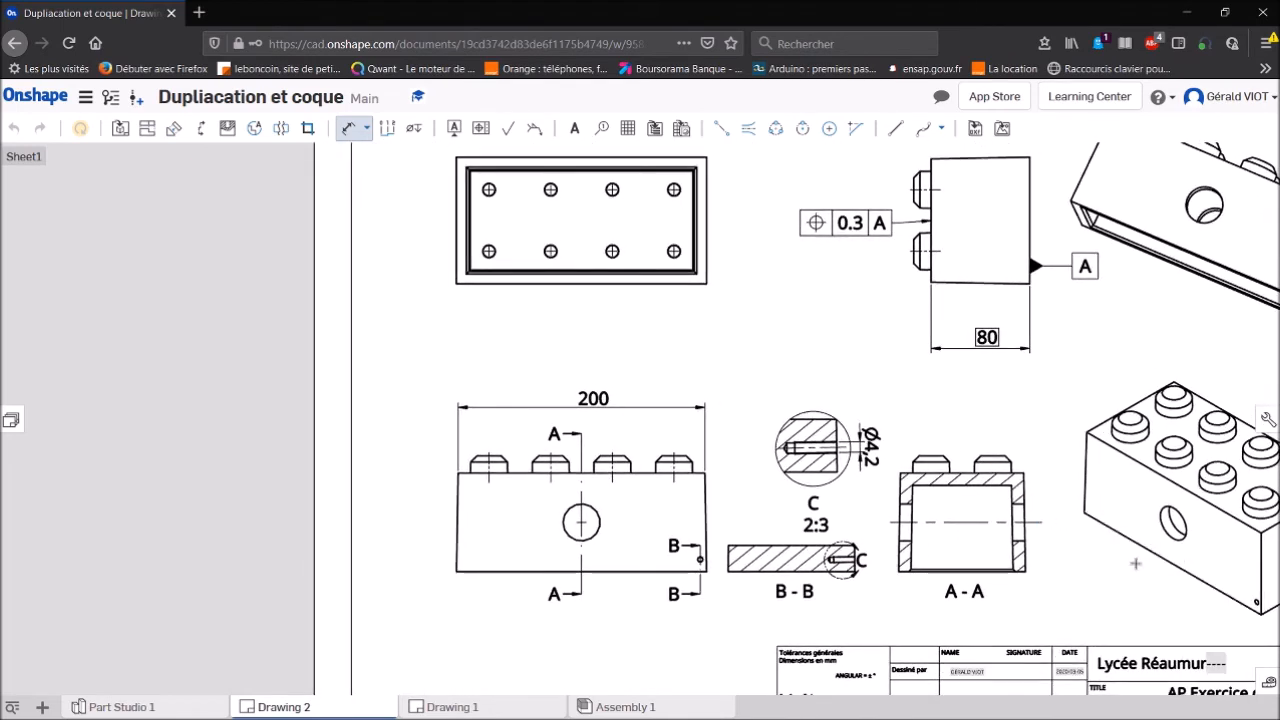
{"action": "scroll", "coordinate": [1108, 573], "scroll_direction": "up", "scroll_amount": 3}
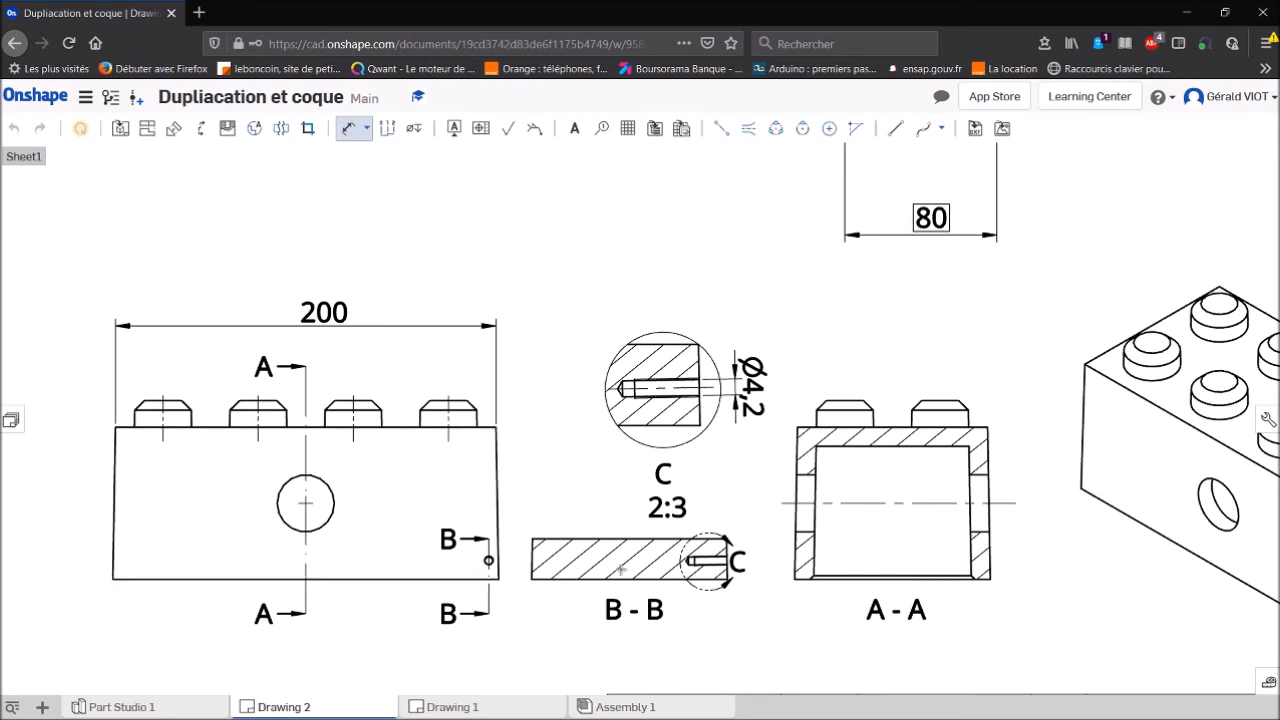
{"action": "scroll", "coordinate": [527, 568], "scroll_direction": "up", "scroll_amount": 1}
{"action": "scroll", "coordinate": [527, 568], "scroll_direction": "up", "scroll_amount": 1}
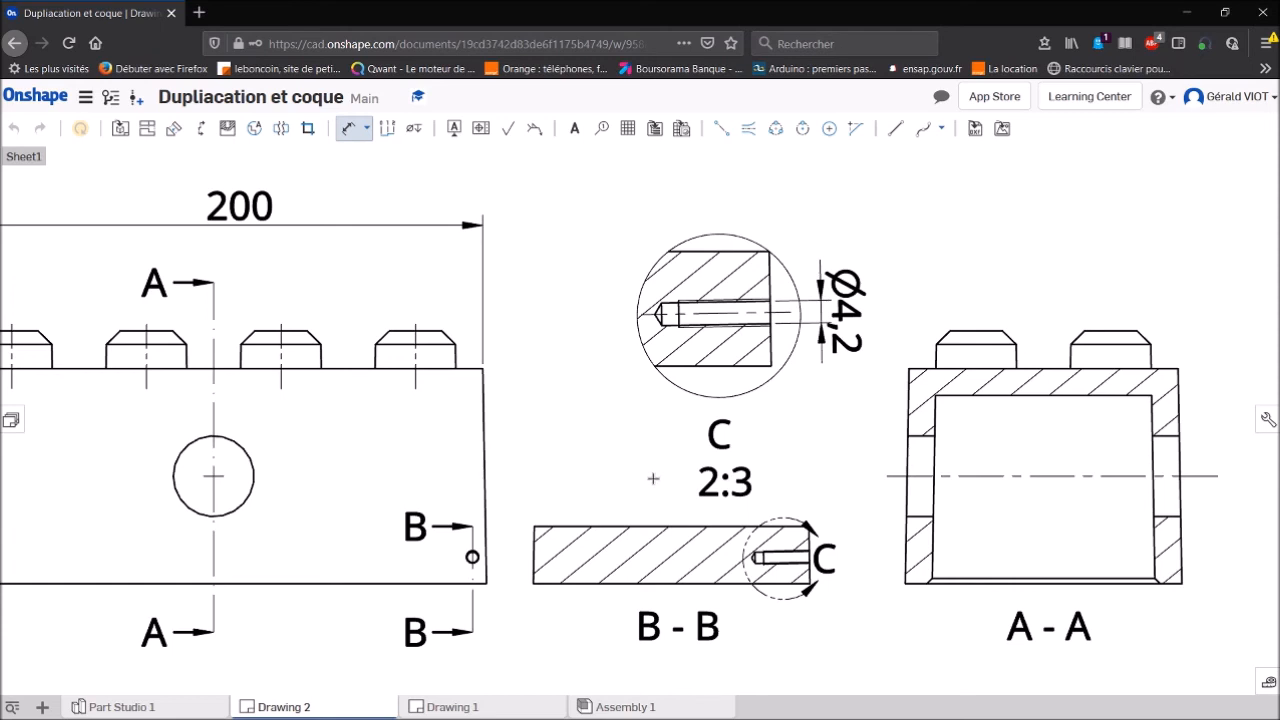
Enlarge the boundary circle of detail C slightly around the hole in section B-B.
{"action": "key", "text": "Escape"}
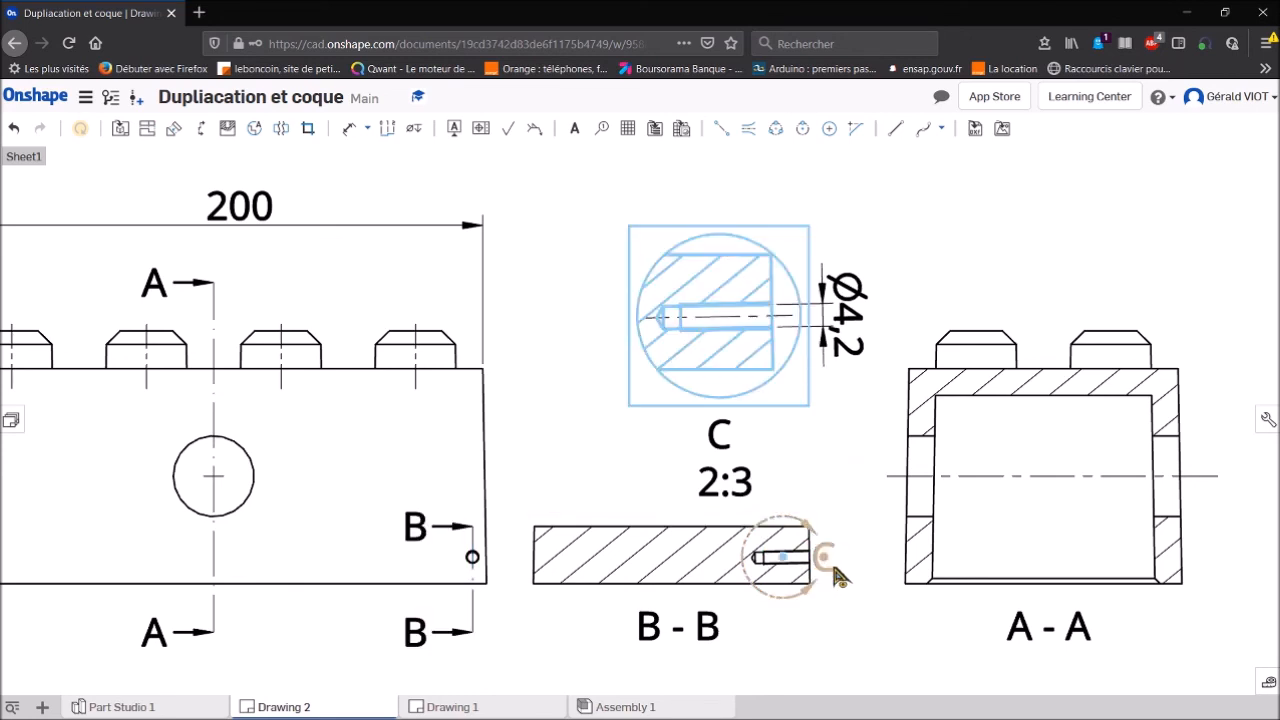
{"action": "mouse_move", "coordinate": [831, 559]}
{"action": "left_mouse_down"}
{"action": "mouse_move", "coordinate": [865, 562]}
{"action": "mouse_move", "coordinate": [831, 562]}
{"action": "left_mouse_up"}
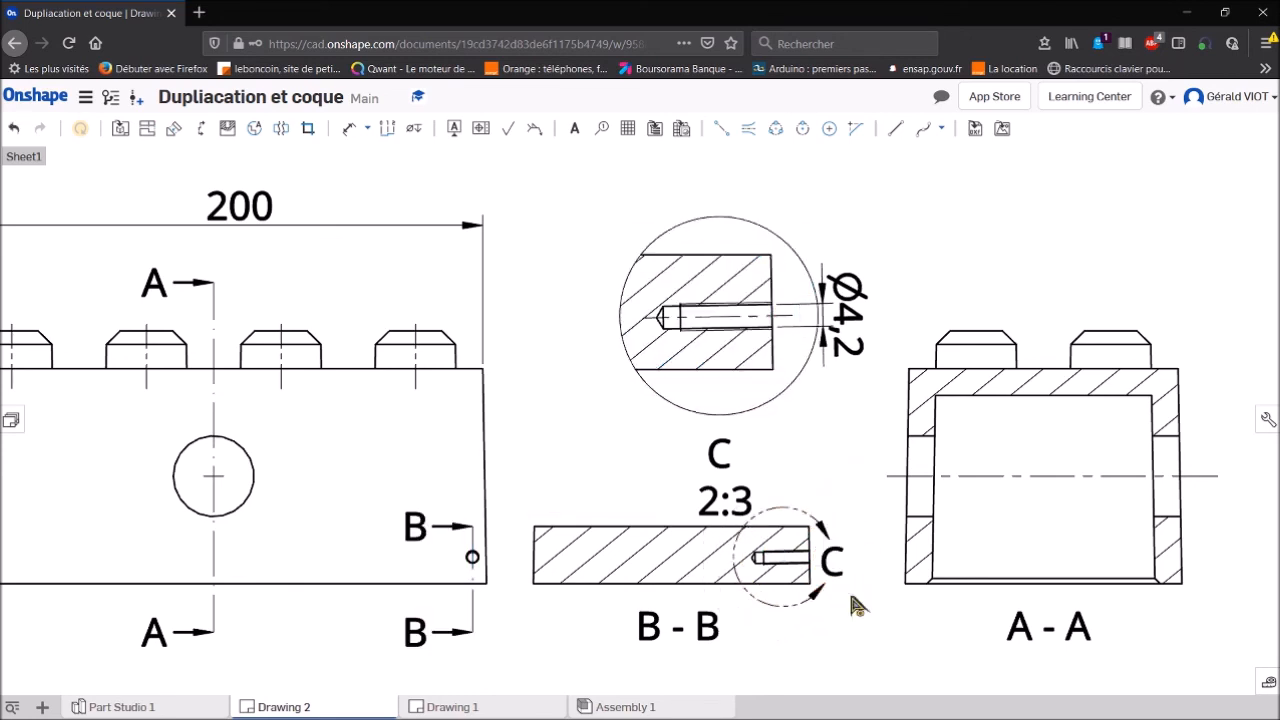
{"action": "scroll", "coordinate": [278, 571], "scroll_direction": "down", "scroll_amount": 2}
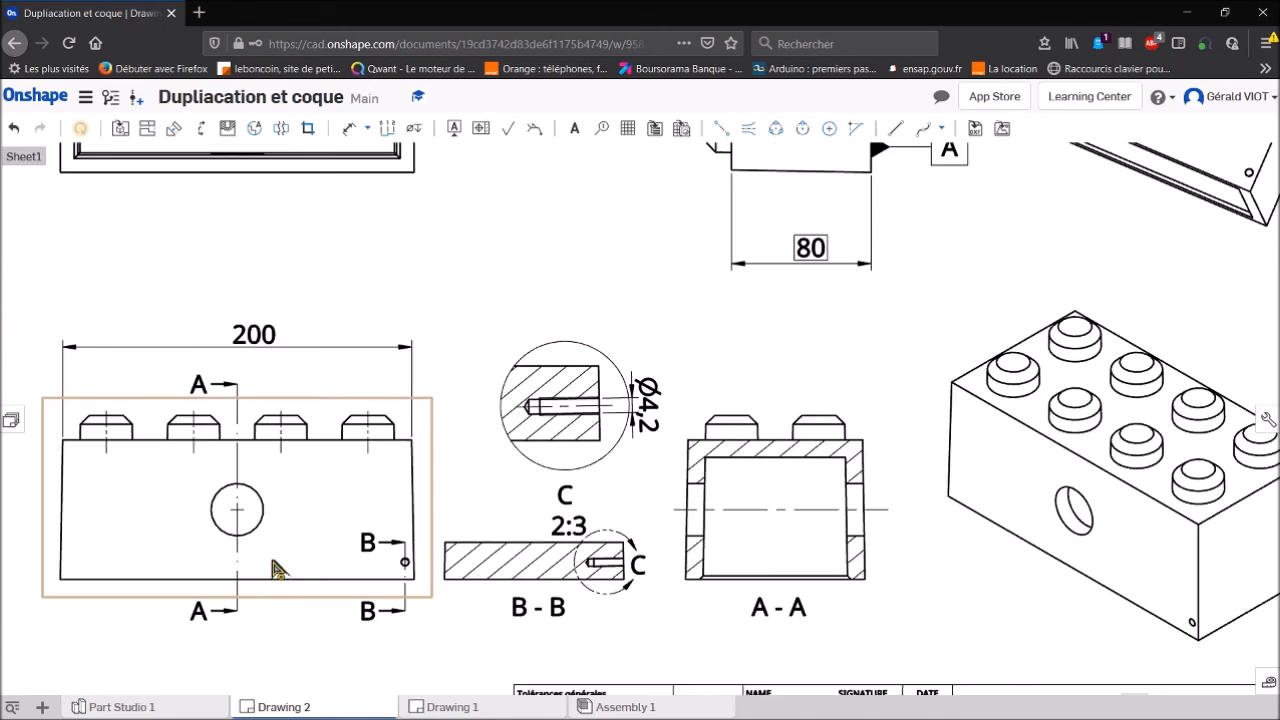
{"action": "mouse_move", "coordinate": [573, 715]}
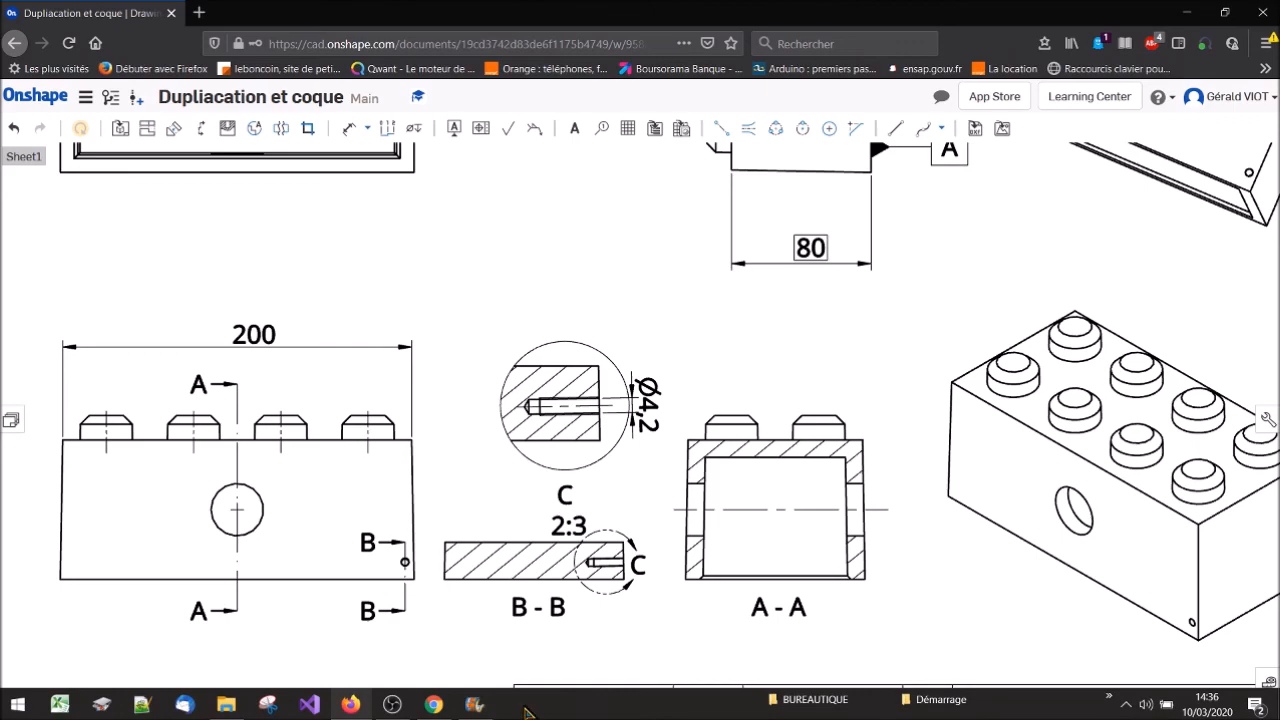
{"action": "left_click", "coordinate": [474, 704]}
{"action": "left_click", "coordinate": [392, 704]}
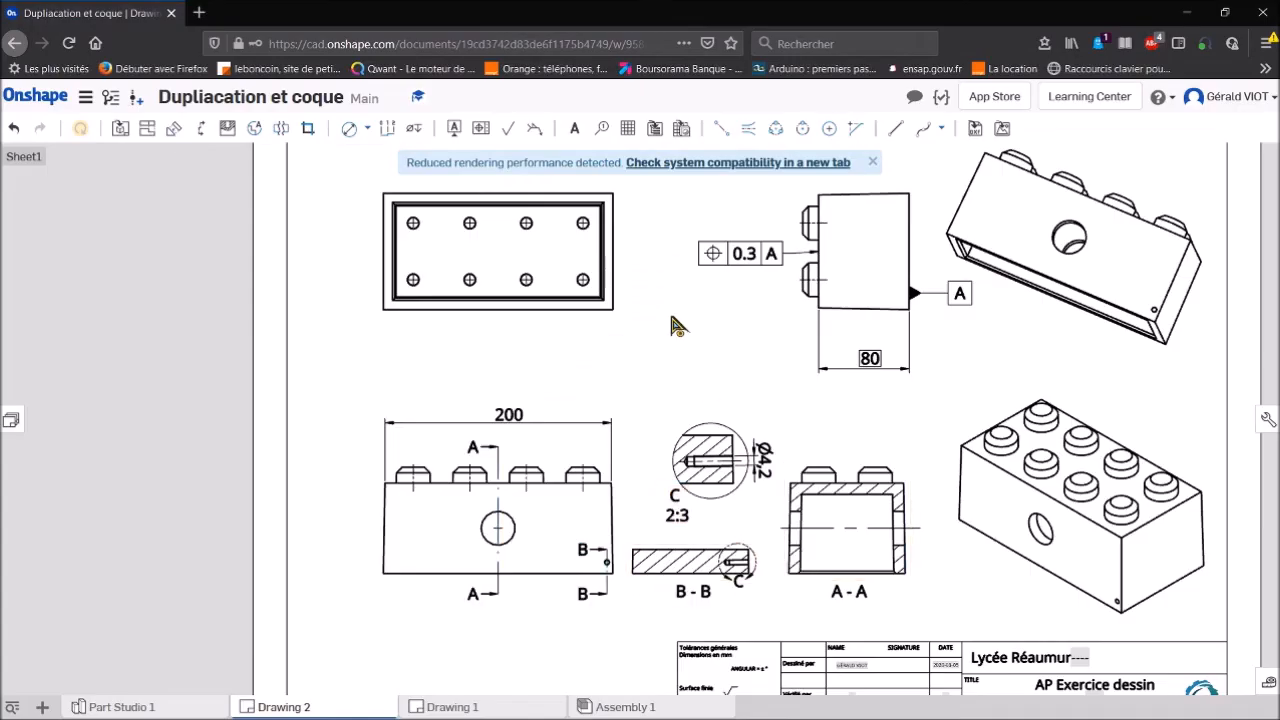
Add a hole callout with the drill and thread specifications to the small threaded hole on section line B-B in the front view.
{"action": "scroll", "coordinate": [760, 540], "scroll_direction": "up", "scroll_amount": 2}
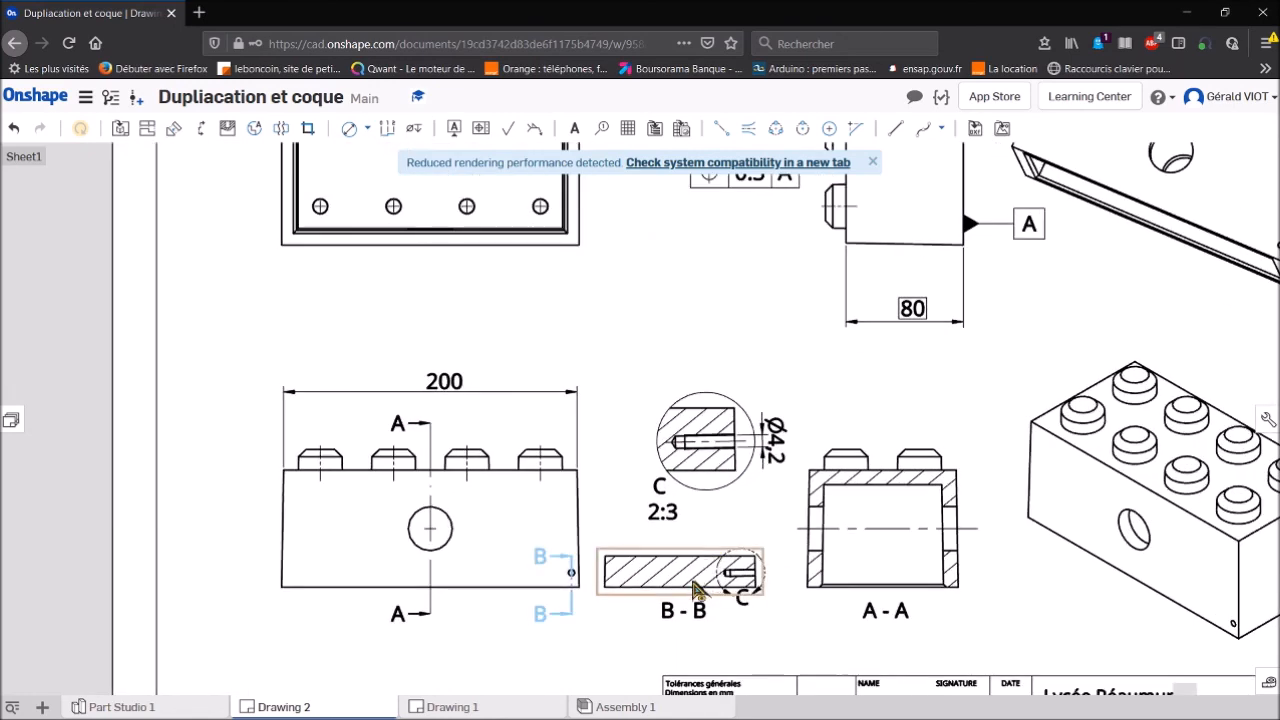
{"action": "scroll", "coordinate": [652, 620], "scroll_direction": "up", "scroll_amount": 2}
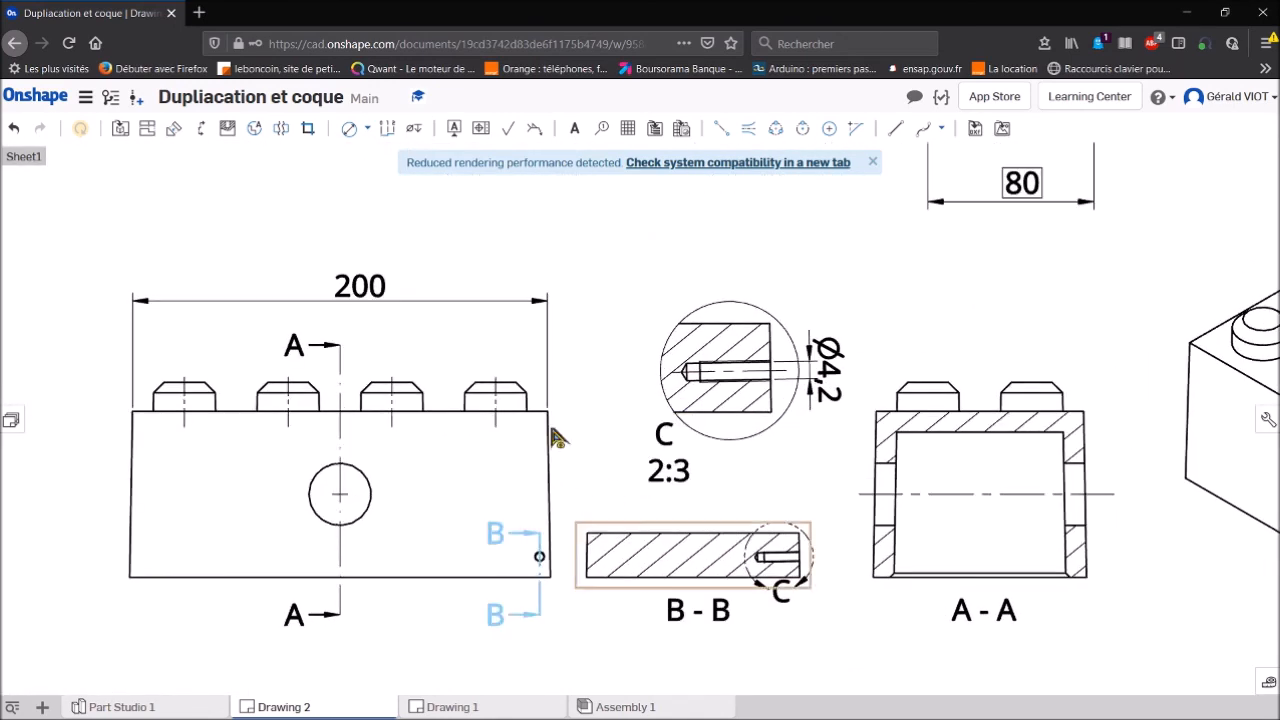
{"action": "left_click", "coordinate": [414, 128]}
{"action": "scroll", "coordinate": [535, 570], "scroll_direction": "up", "scroll_amount": 3}
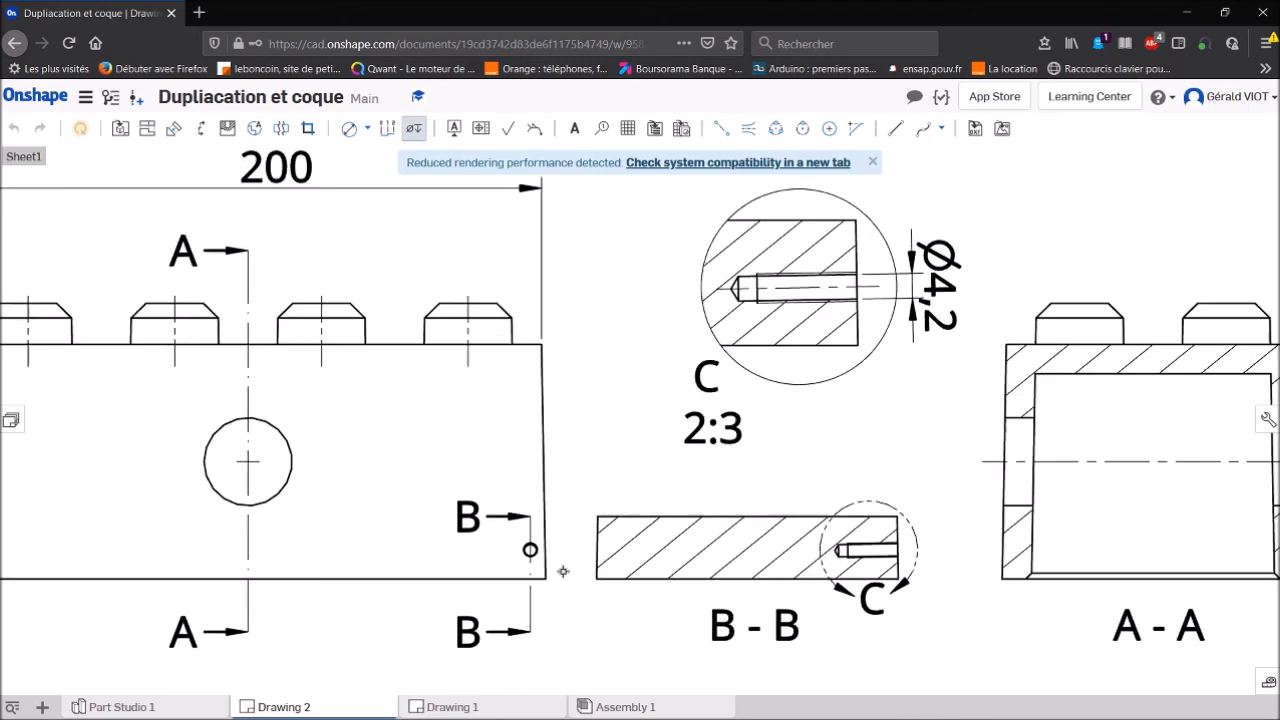
{"action": "scroll", "coordinate": [537, 570], "scroll_direction": "up", "scroll_amount": 4}
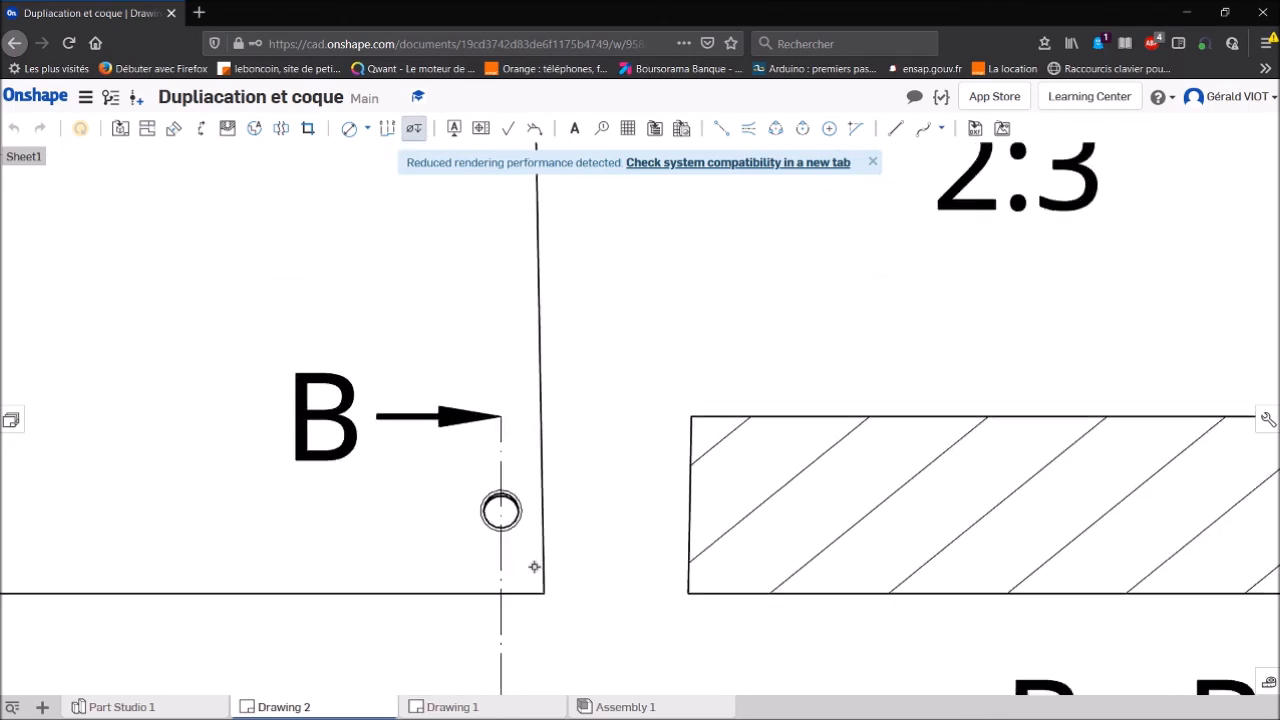
{"action": "left_click", "coordinate": [508, 513]}
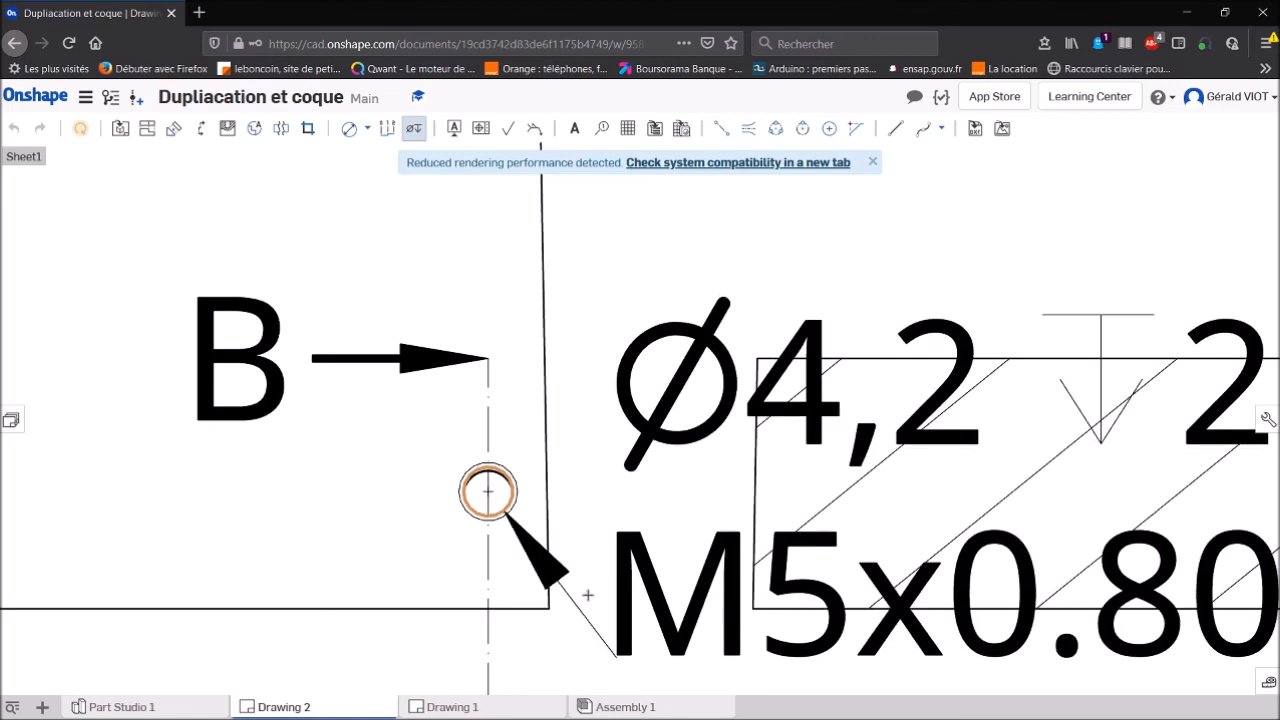
{"action": "scroll", "coordinate": [600, 595], "scroll_direction": "down", "scroll_amount": 5}
{"action": "scroll", "coordinate": [606, 595], "scroll_direction": "down", "scroll_amount": 3}
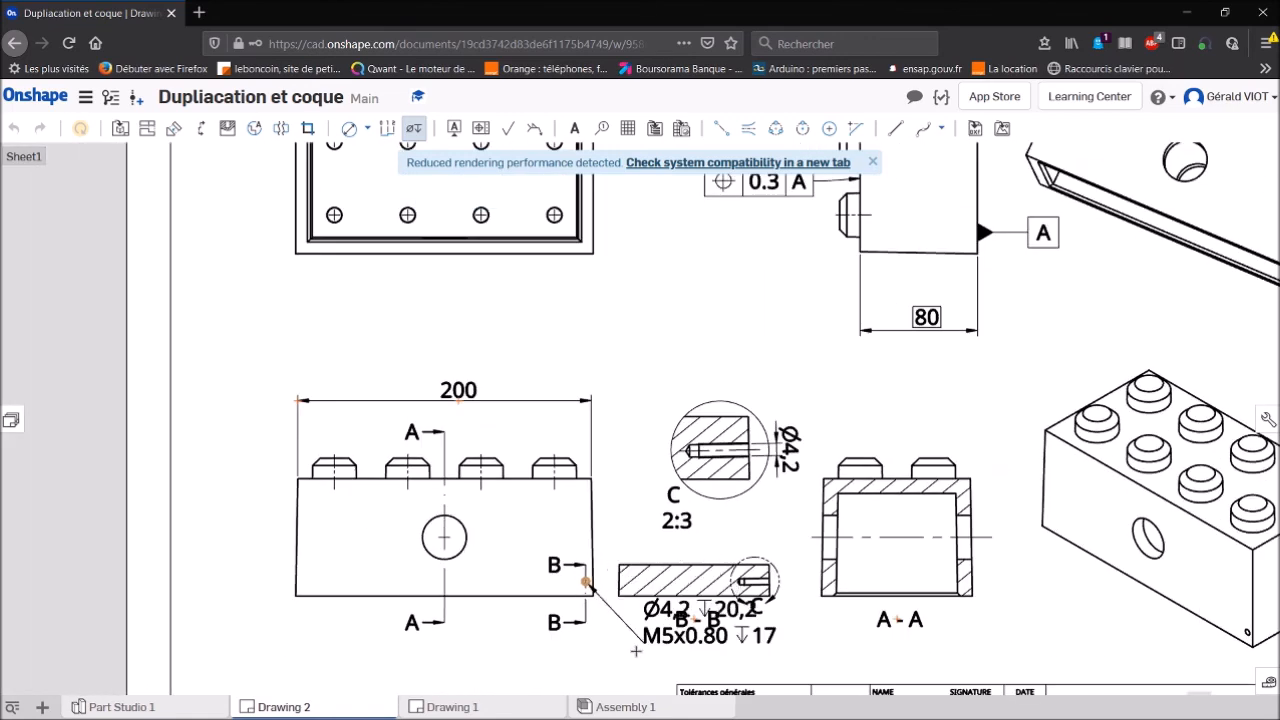